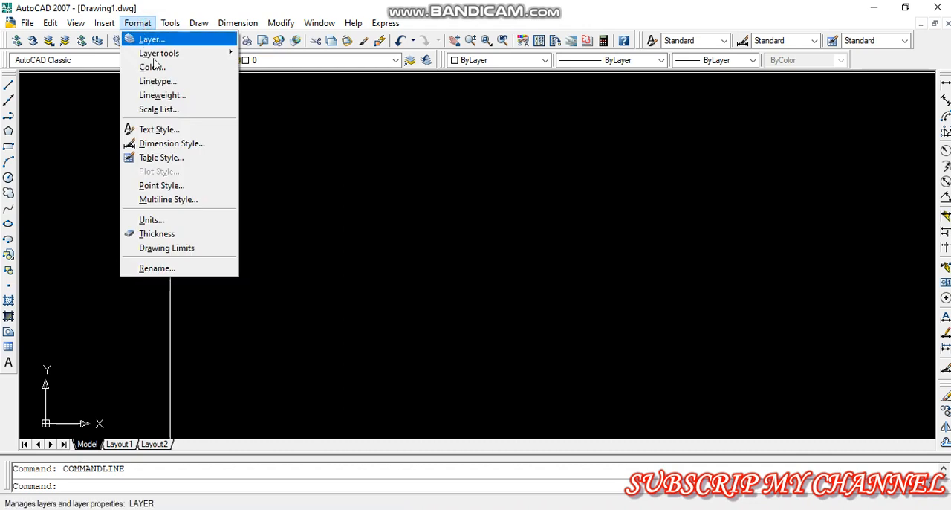
Configure the drawing units to architectural length with 0'-0" precision and inches as the insertion scale
{"action": "left_click", "coordinate": [166, 223]}
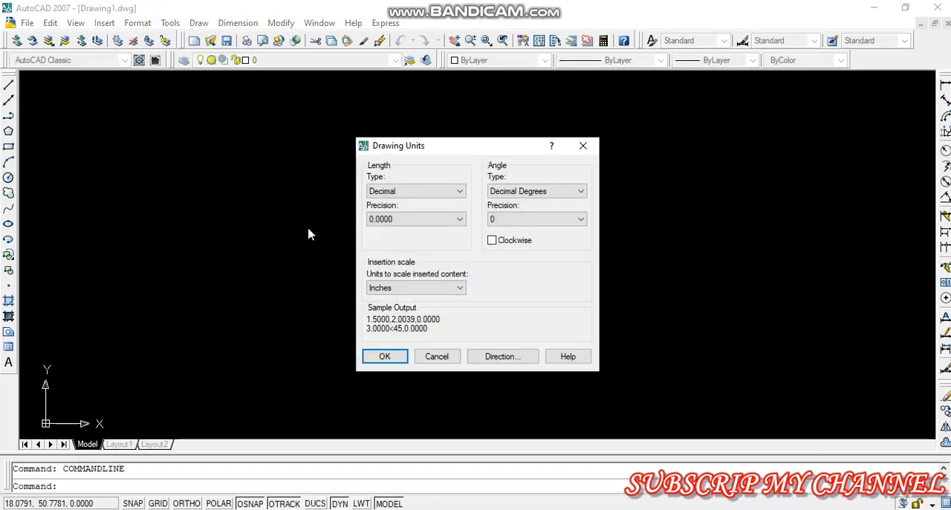
{"action": "key", "text": "Return"}
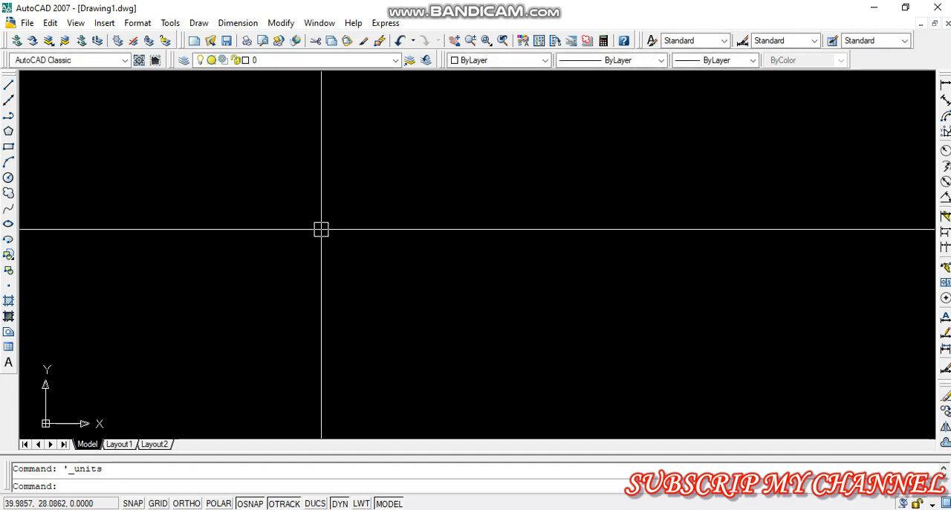
{"action": "type", "text": "un"}
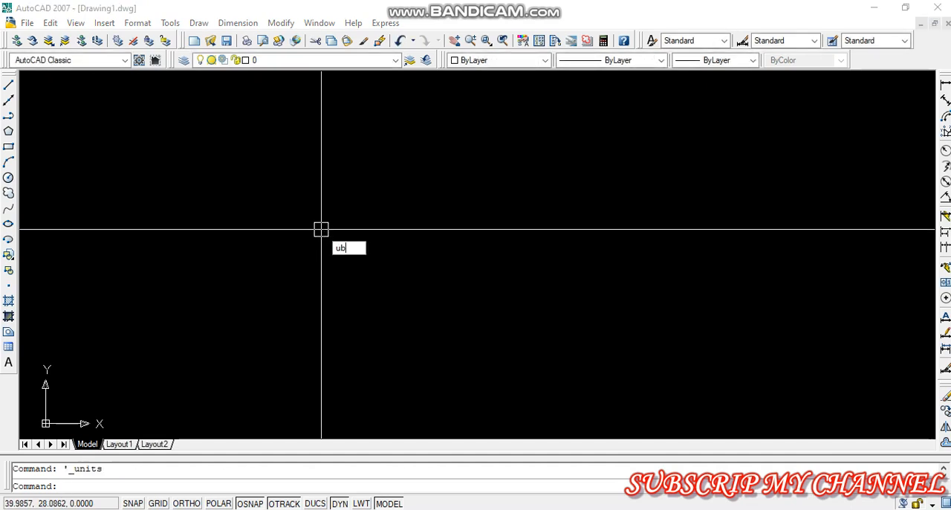
{"action": "key", "text": "Return"}
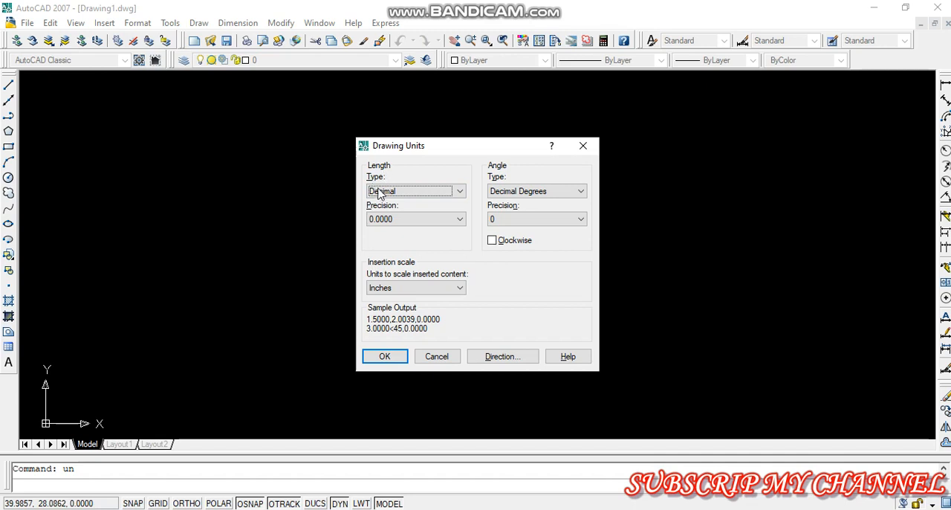
{"action": "left_click", "coordinate": [380, 192]}
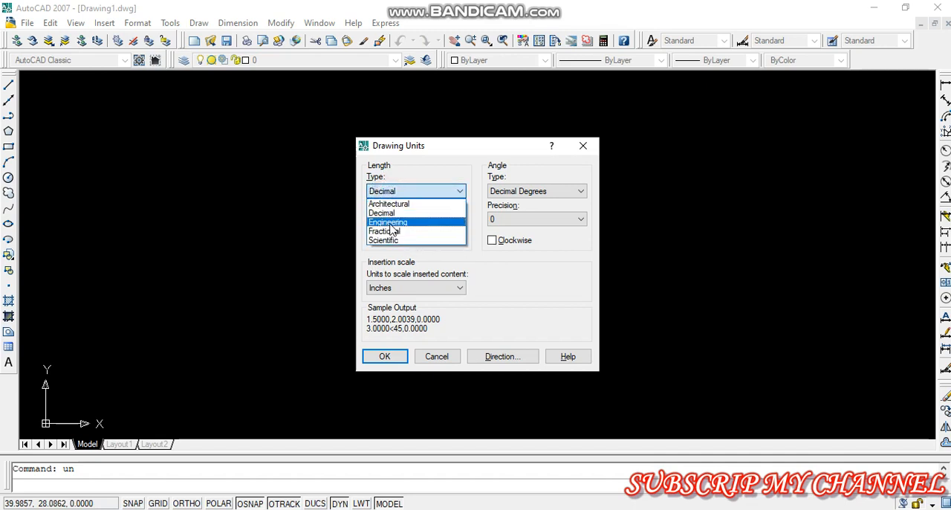
{"action": "left_click", "coordinate": [388, 203]}
{"action": "left_click", "coordinate": [383, 219]}
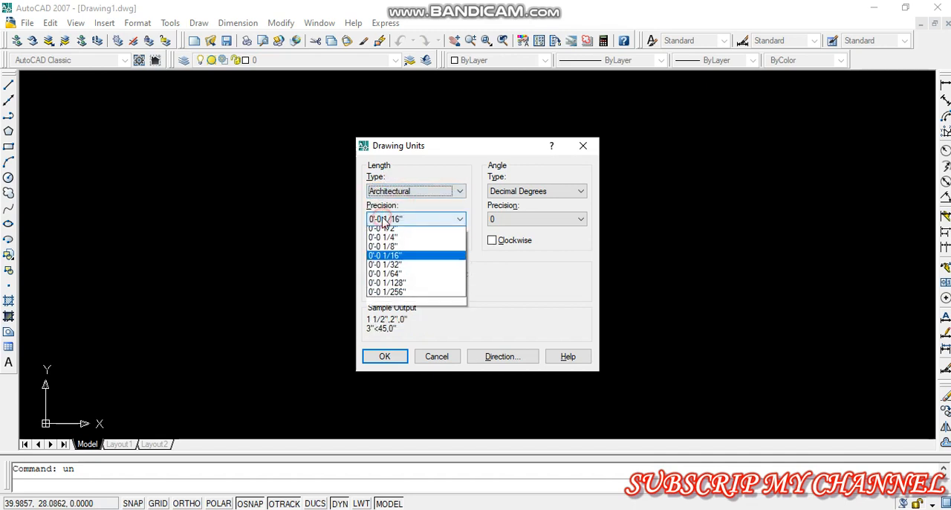
{"action": "left_click", "coordinate": [376, 231]}
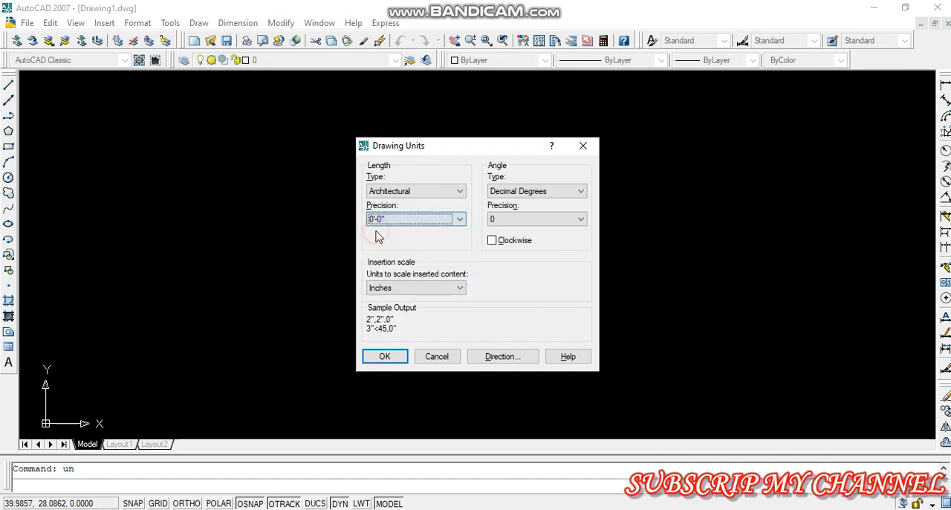
{"action": "left_click", "coordinate": [387, 295]}
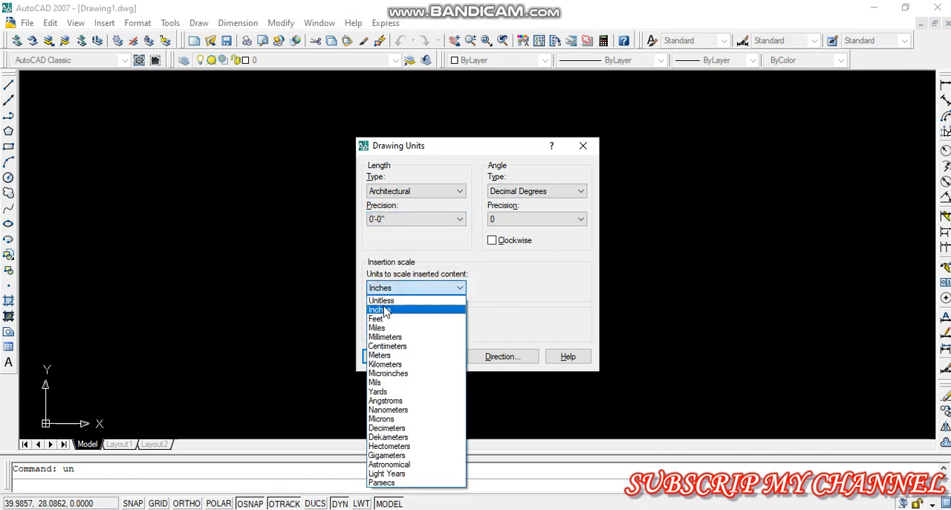
{"action": "left_click", "coordinate": [385, 314]}
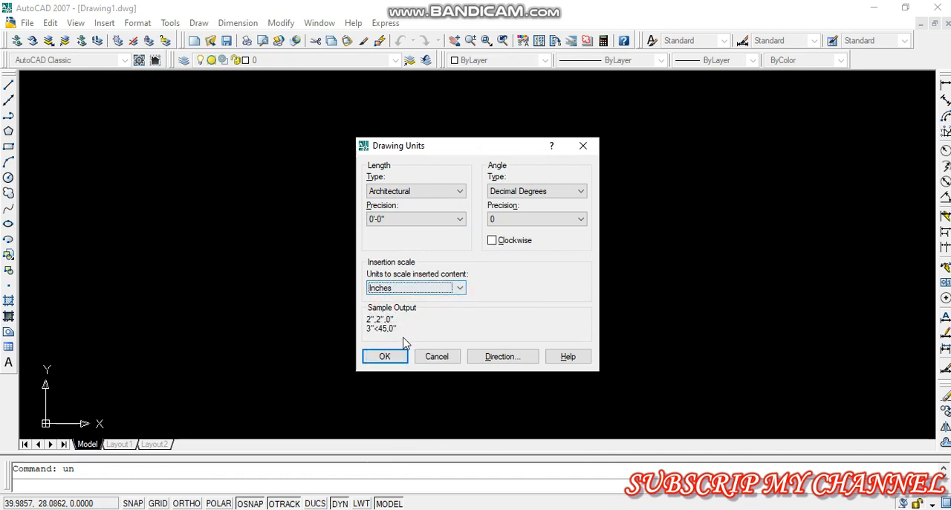
{"action": "left_click", "coordinate": [385, 358]}
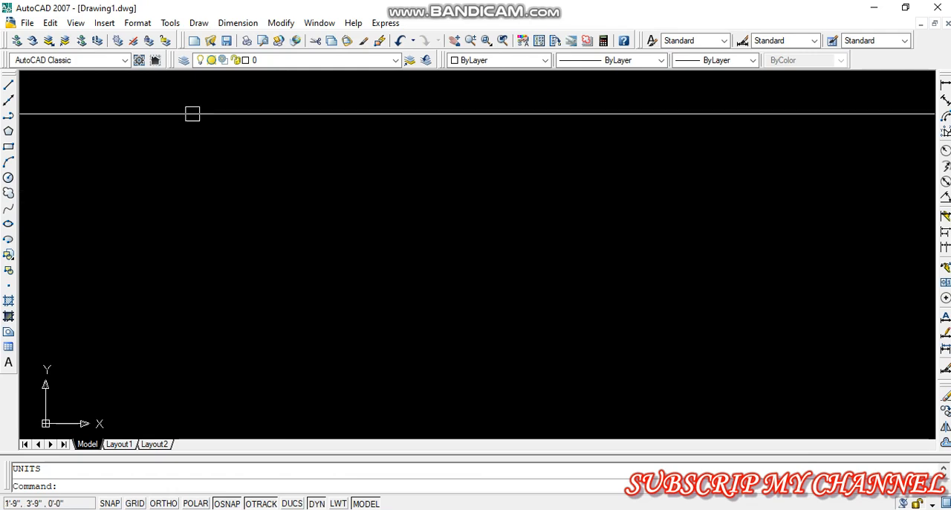
Modify the Standard dimension style's linear primary units to the Architectural format with 0'-0" precision
{"action": "left_click", "coordinate": [137, 22]}
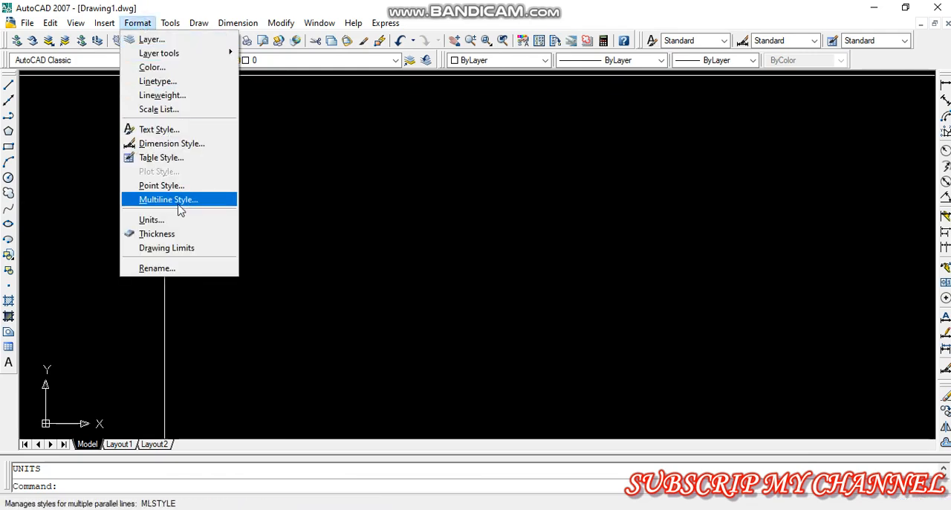
{"action": "left_click", "coordinate": [178, 146]}
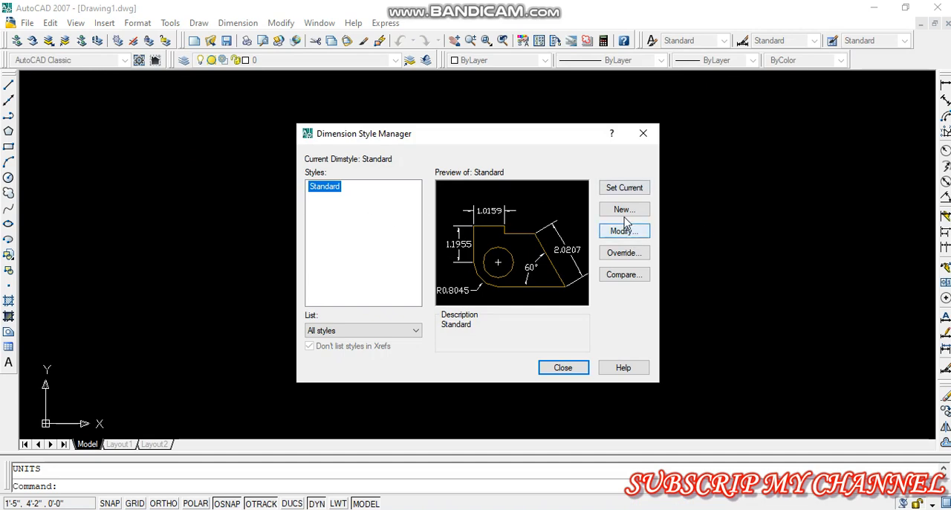
{"action": "left_click", "coordinate": [627, 232]}
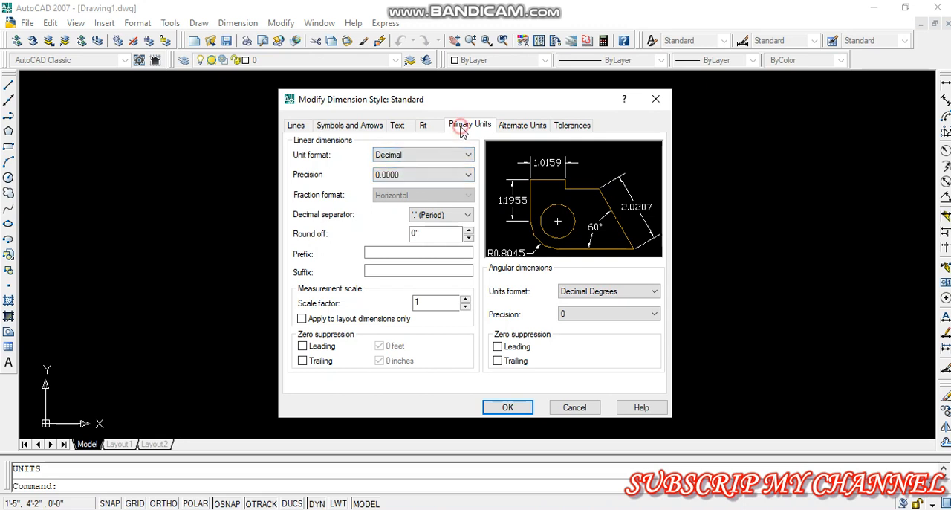
{"action": "left_click", "coordinate": [406, 127]}
{"action": "left_click", "coordinate": [466, 126]}
{"action": "left_click", "coordinate": [406, 157]}
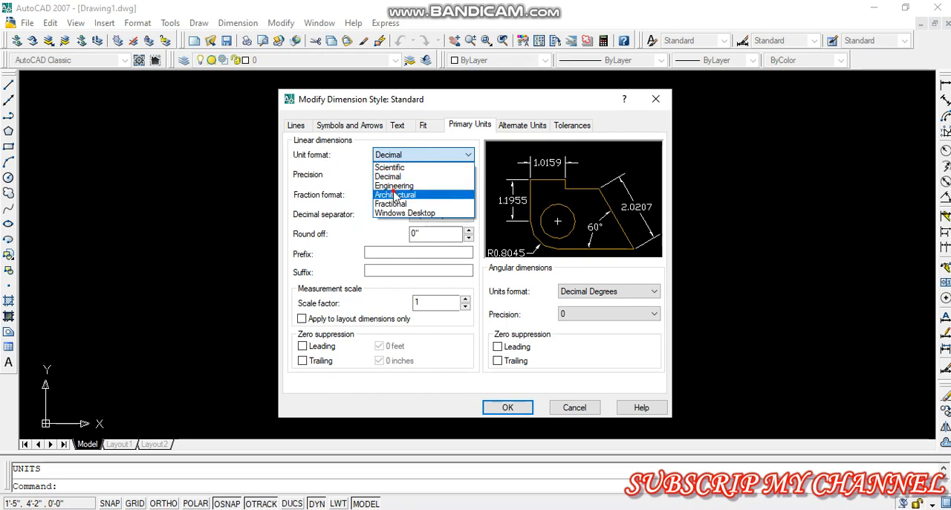
{"action": "left_click", "coordinate": [394, 195]}
{"action": "left_click", "coordinate": [417, 176]}
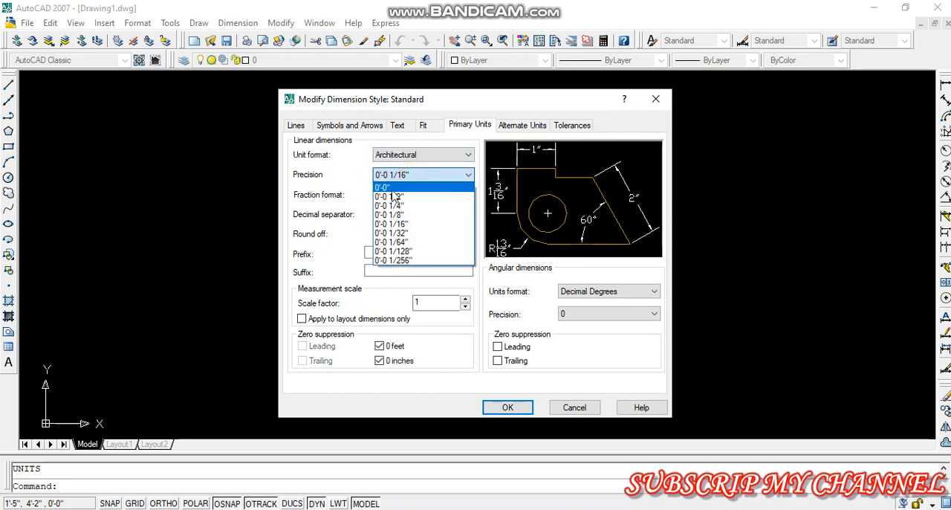
{"action": "left_click", "coordinate": [386, 187]}
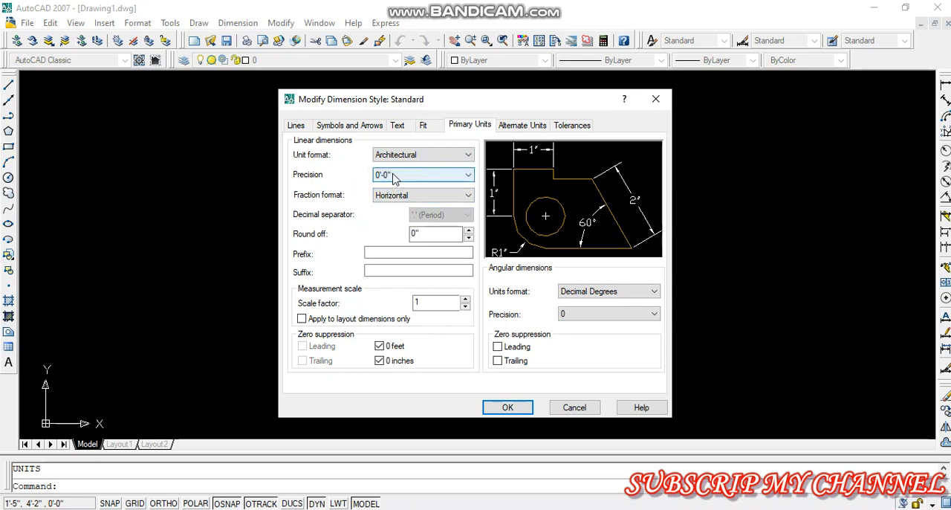
Try 0'-0 1/2" as the linear dimension precision and return it to 0'-0"
{"action": "left_click", "coordinate": [394, 177]}
{"action": "left_click", "coordinate": [392, 198]}
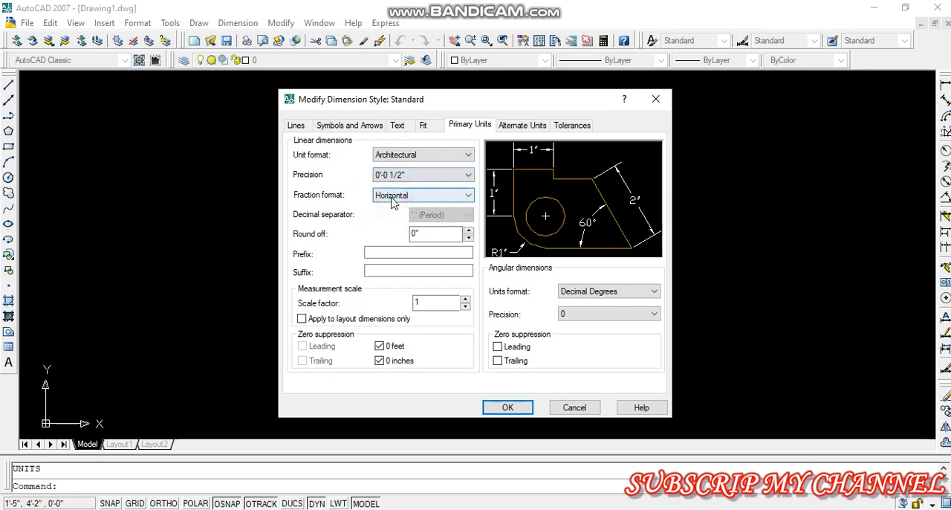
{"action": "left_click", "coordinate": [387, 178]}
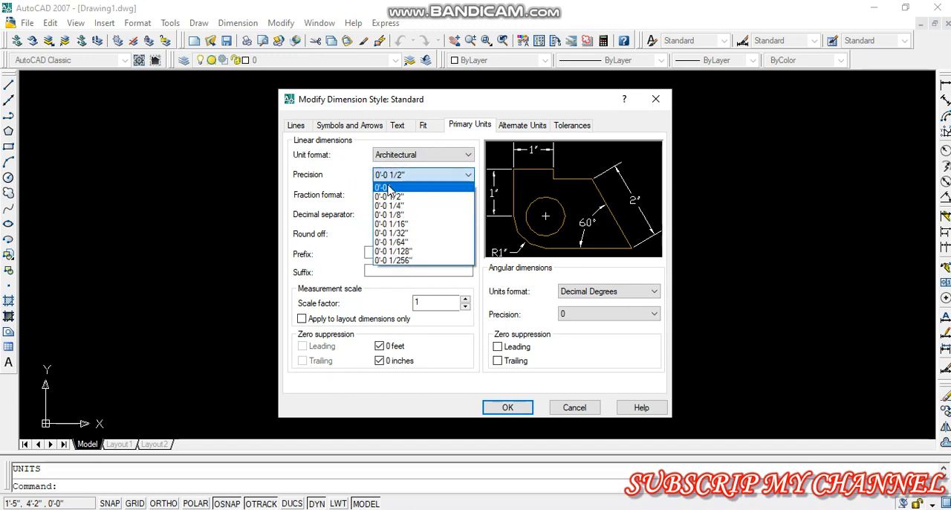
{"action": "left_click", "coordinate": [386, 188]}
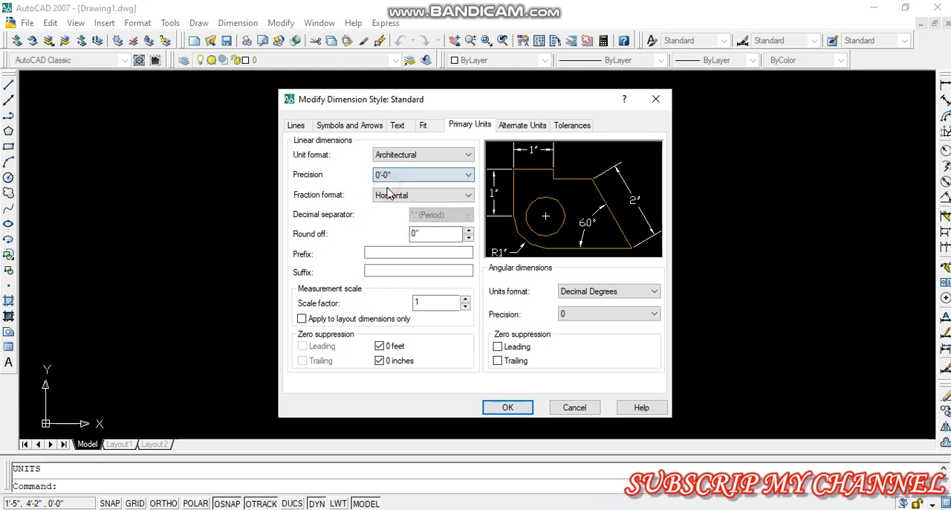
Set the Standard text style used by the dimensions to the Arial font with a height of 10 and apply it
{"action": "left_click", "coordinate": [398, 127]}
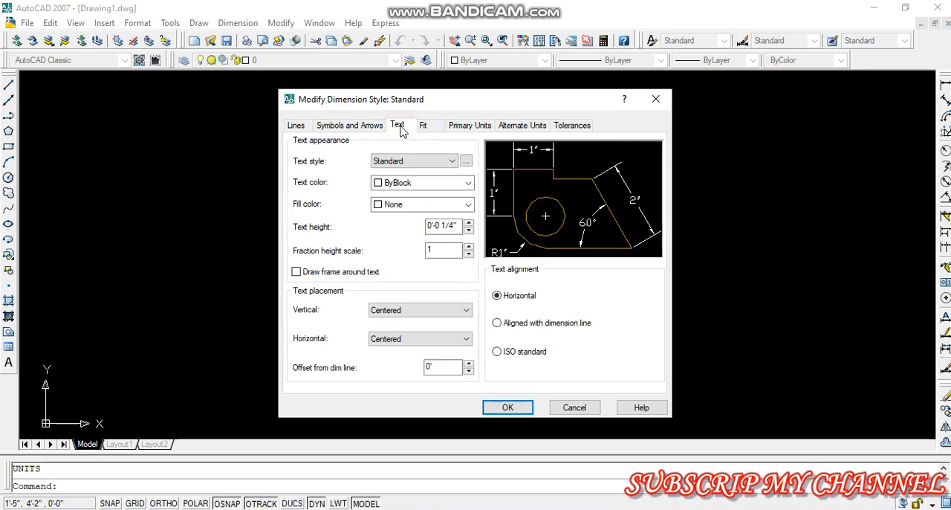
{"action": "left_click", "coordinate": [465, 162]}
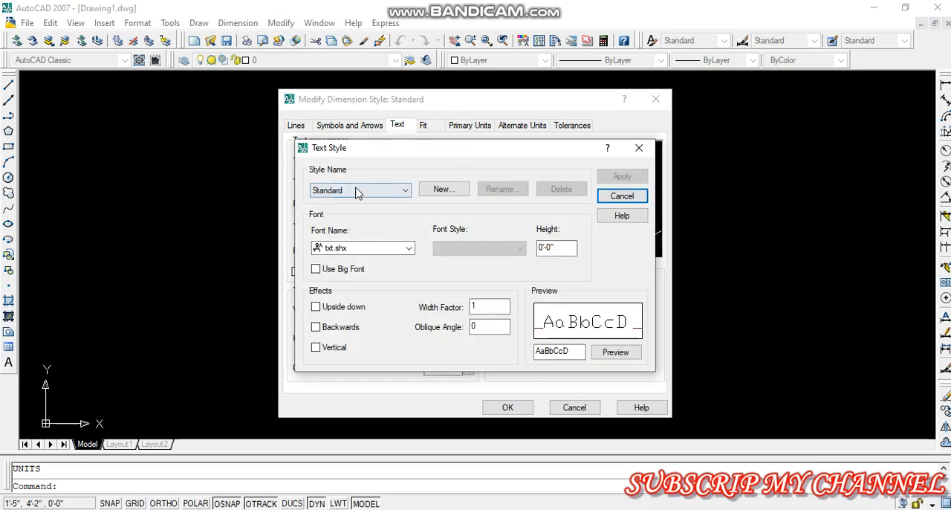
{"action": "left_click", "coordinate": [336, 248]}
{"action": "key", "text": "a"}
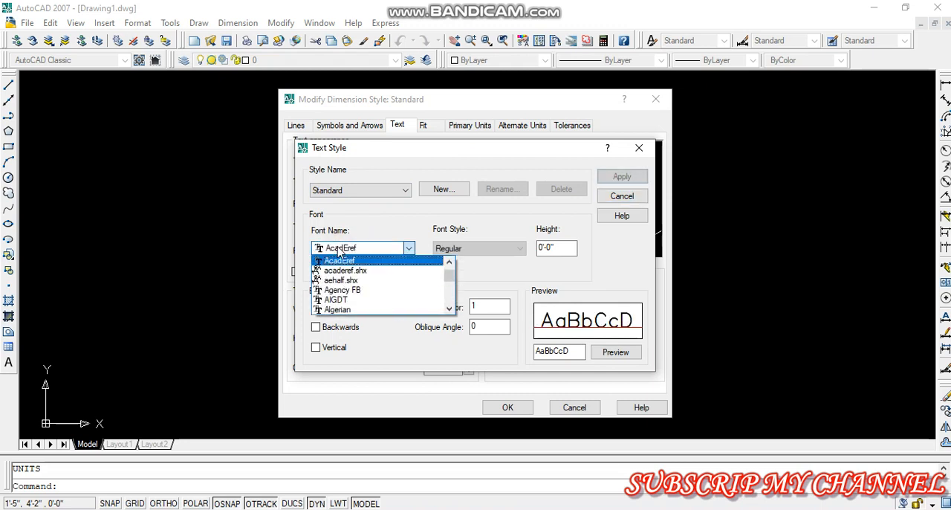
{"action": "scroll", "coordinate": [343, 282], "scroll_direction": "down", "scroll_amount": 2}
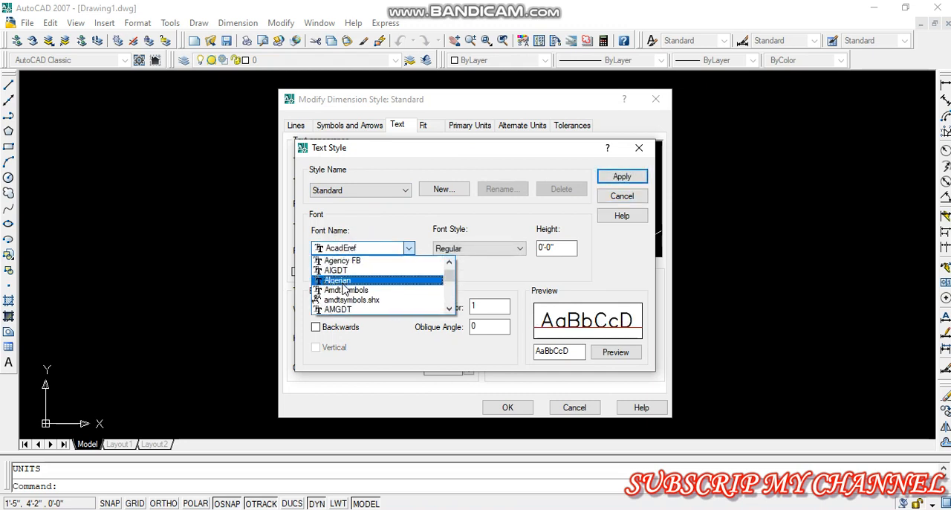
{"action": "scroll", "coordinate": [343, 296], "scroll_direction": "down", "scroll_amount": 2}
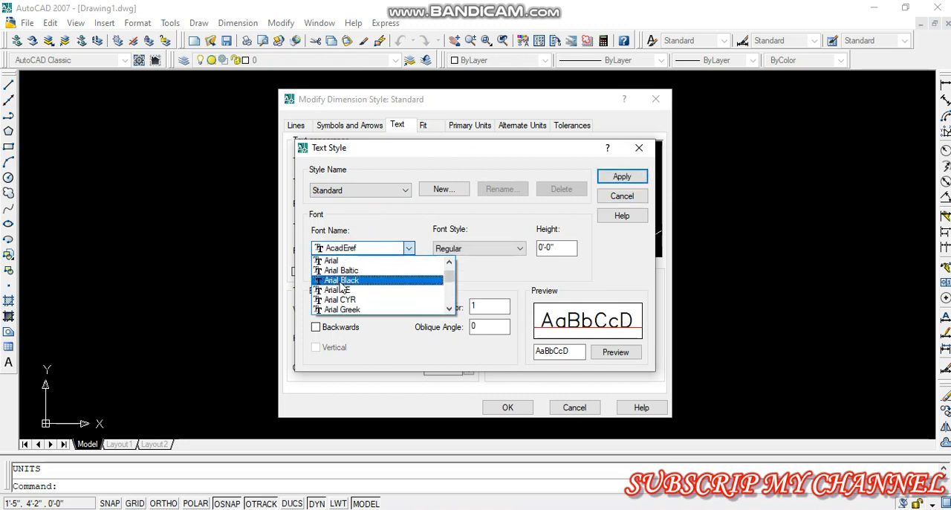
{"action": "left_click", "coordinate": [336, 268]}
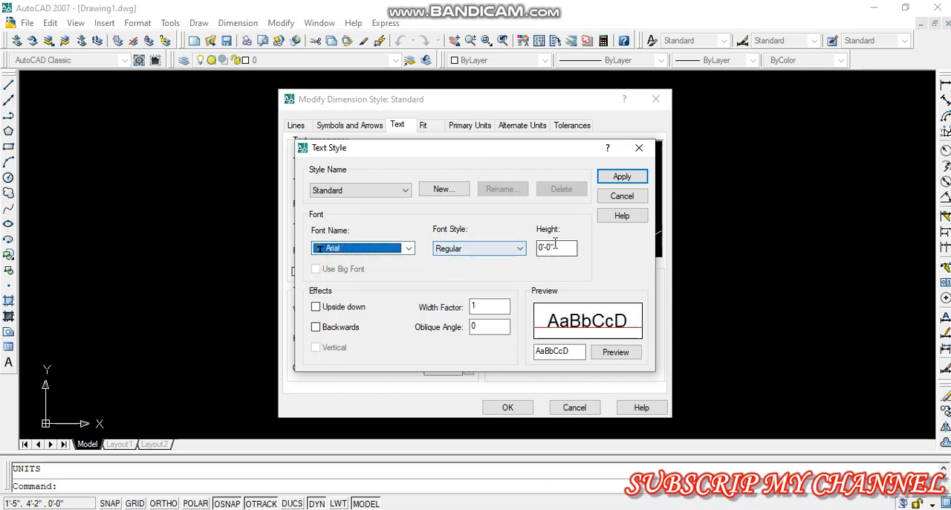
{"action": "left_click_drag", "start_coordinate": [555, 243], "coordinate": [522, 254]}
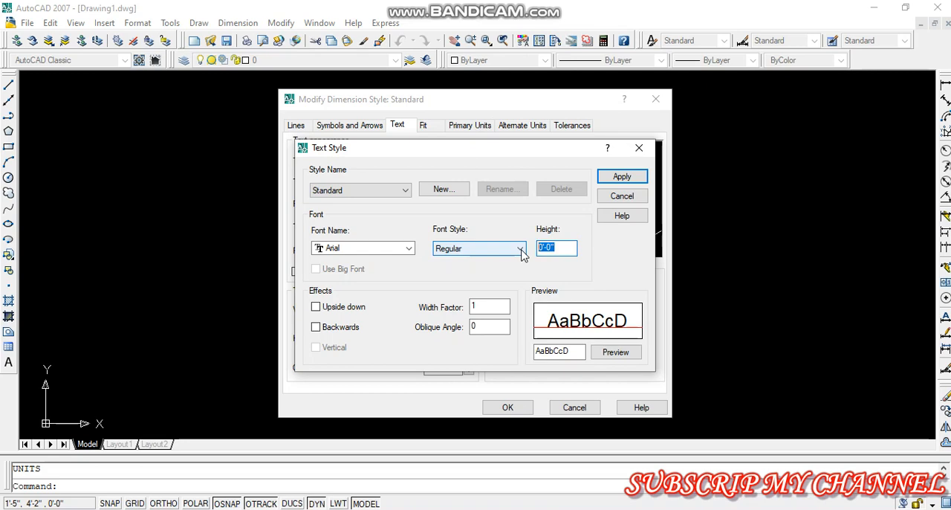
{"action": "type", "text": "10"}
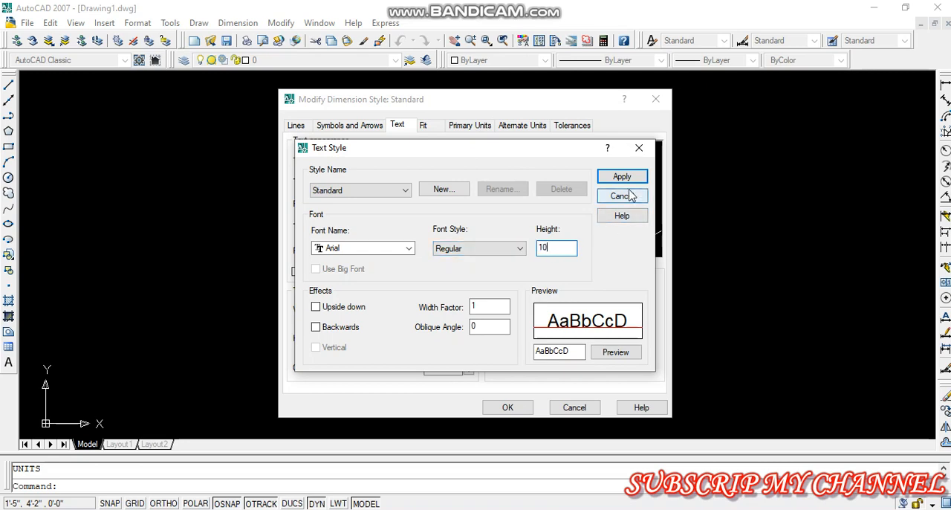
{"action": "left_click", "coordinate": [626, 186]}
{"action": "left_click", "coordinate": [622, 195]}
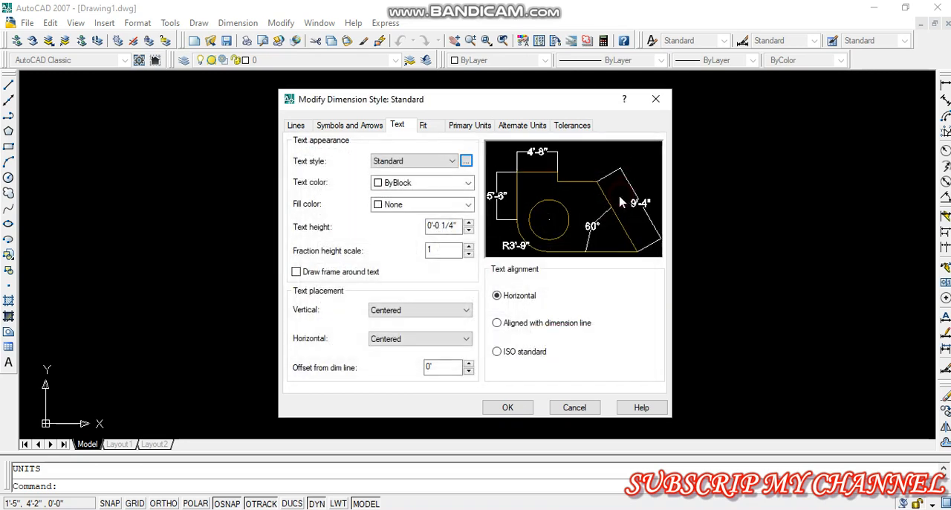
Set the first, second and leader arrowheads of the dimension style to Oblique with an arrow size of 5"
{"action": "left_click", "coordinate": [344, 127]}
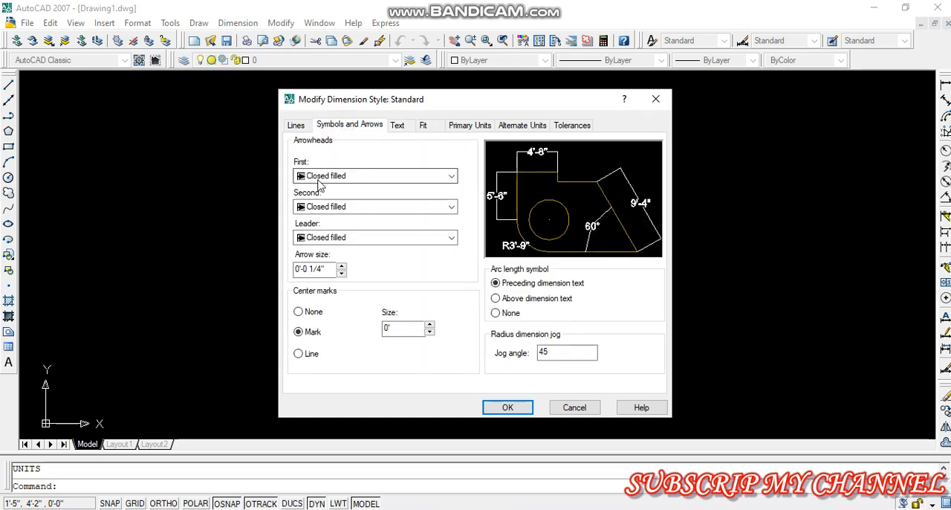
{"action": "left_click", "coordinate": [316, 177]}
{"action": "left_click", "coordinate": [317, 245]}
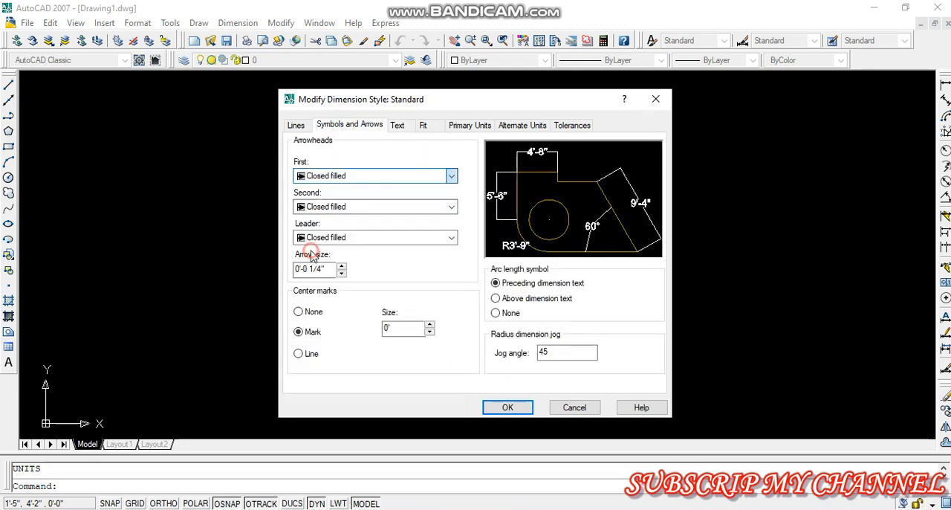
{"action": "left_click", "coordinate": [312, 242]}
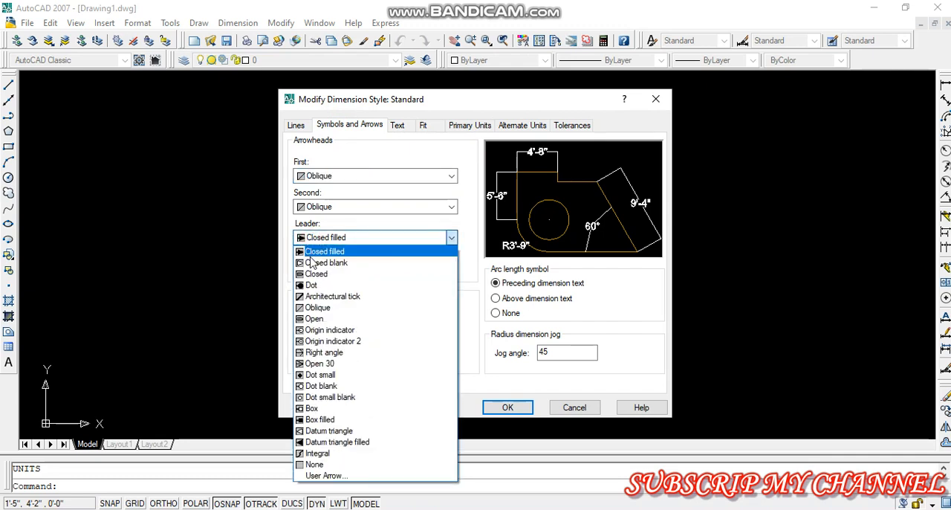
{"action": "left_click", "coordinate": [318, 307]}
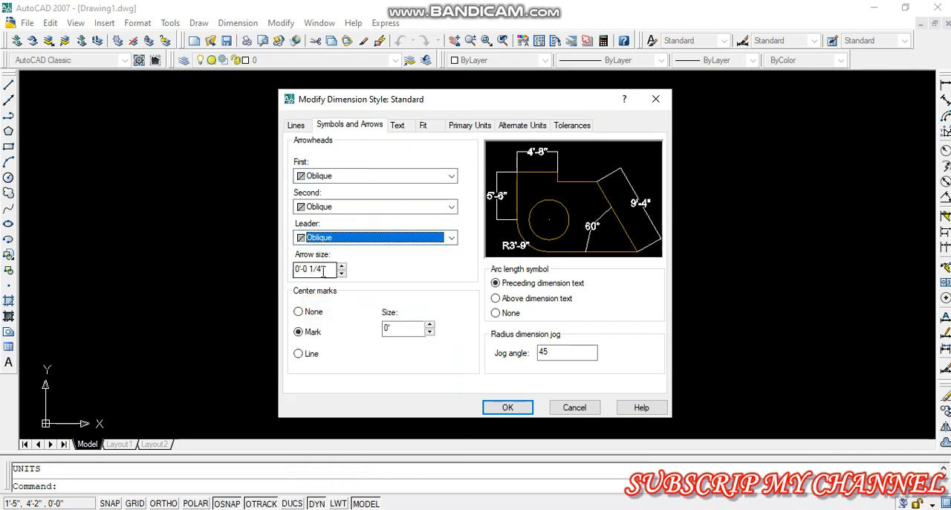
{"action": "left_click_drag", "start_coordinate": [324, 272], "coordinate": [255, 276]}
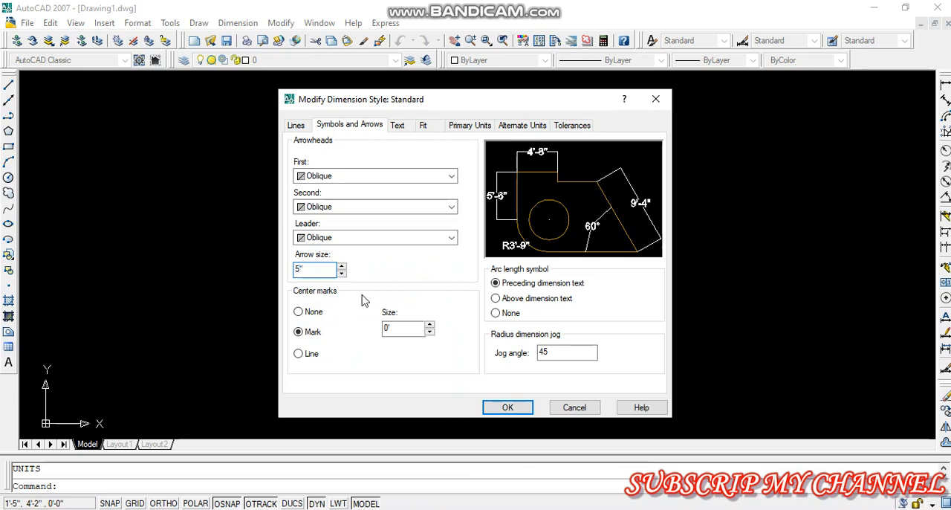
Set the dimension lines' color, linetype and lineweight to ByLayer in the Standard dimension style
{"action": "left_click", "coordinate": [296, 126]}
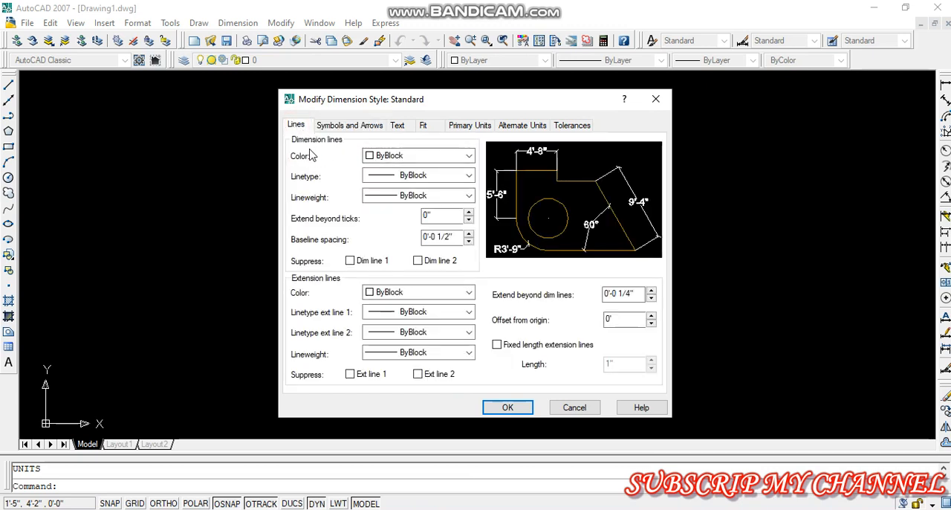
{"action": "left_click", "coordinate": [375, 158]}
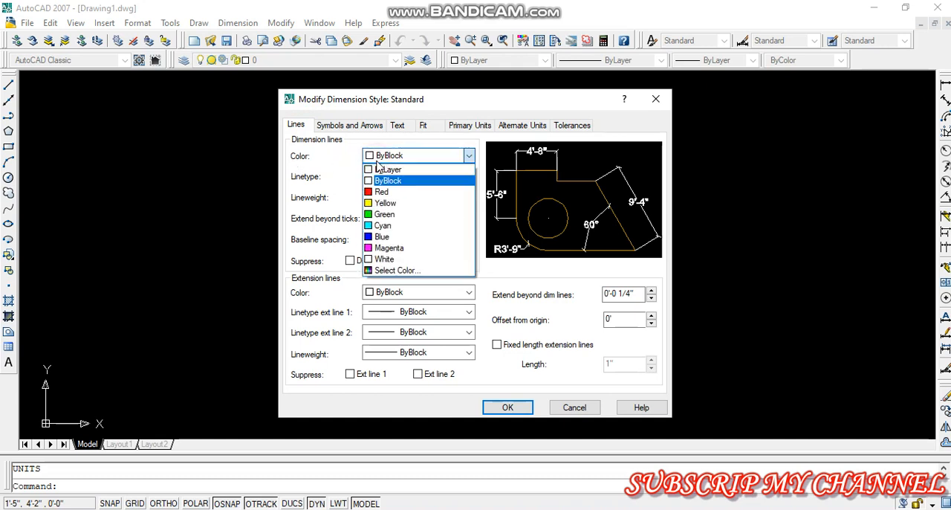
{"action": "left_click", "coordinate": [386, 169]}
{"action": "left_click", "coordinate": [387, 176]}
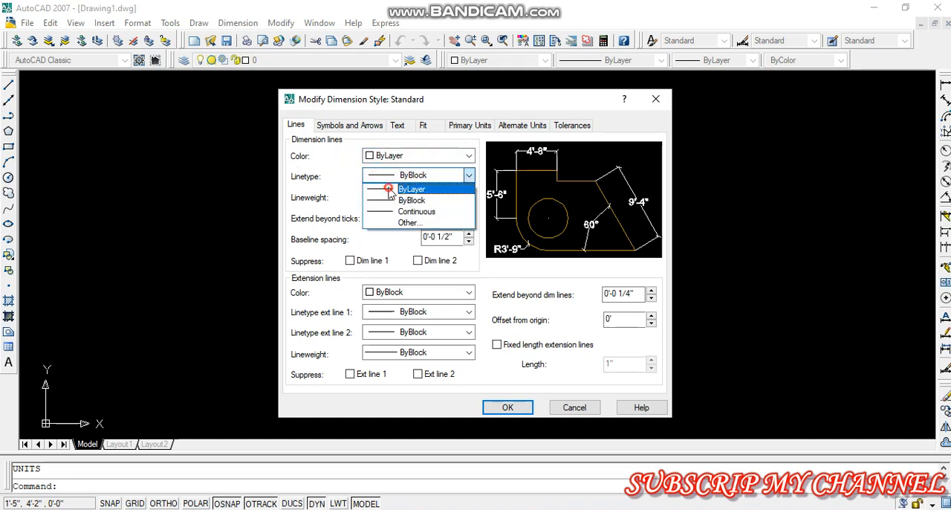
{"action": "left_click", "coordinate": [375, 186]}
{"action": "left_click", "coordinate": [398, 195]}
{"action": "left_click", "coordinate": [398, 206]}
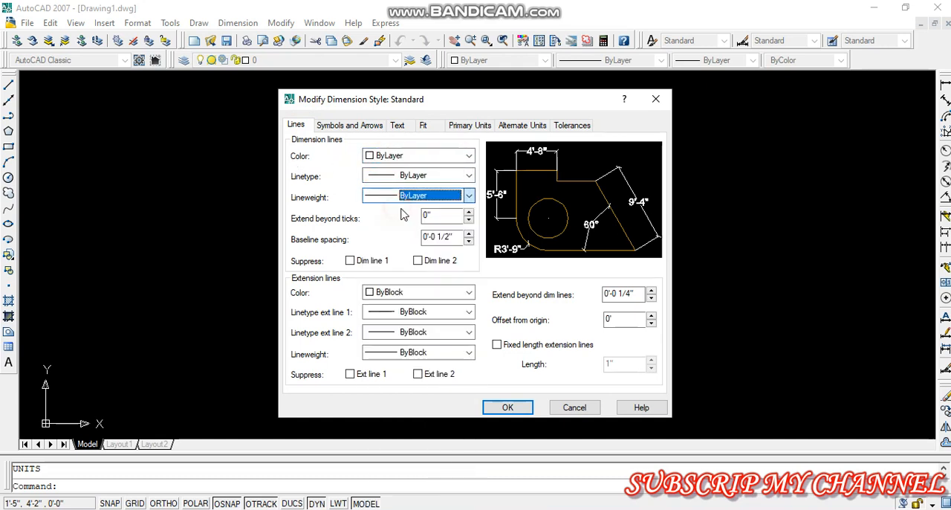
Set the extension lines' color, both extension linetypes and the lineweight to ByLayer
{"action": "left_click", "coordinate": [420, 295]}
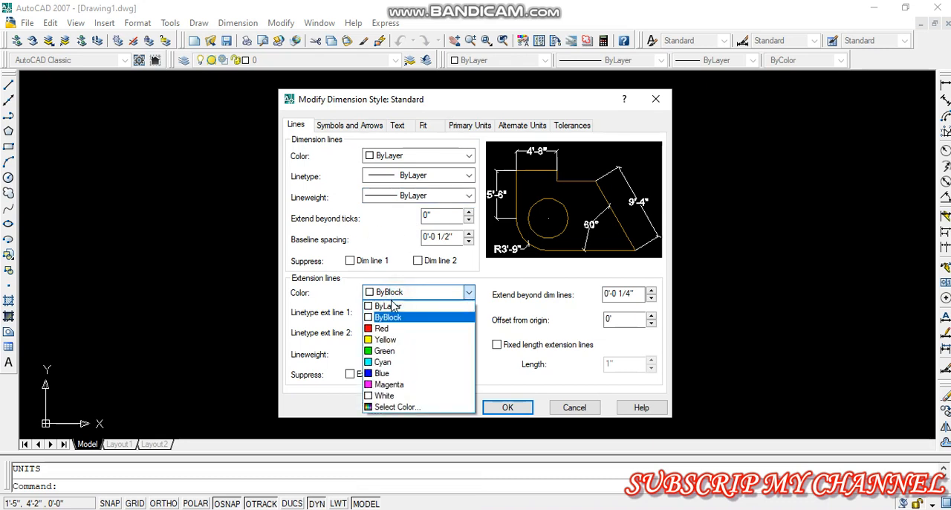
{"action": "left_click", "coordinate": [387, 305]}
{"action": "left_click", "coordinate": [393, 313]}
{"action": "left_click", "coordinate": [400, 334]}
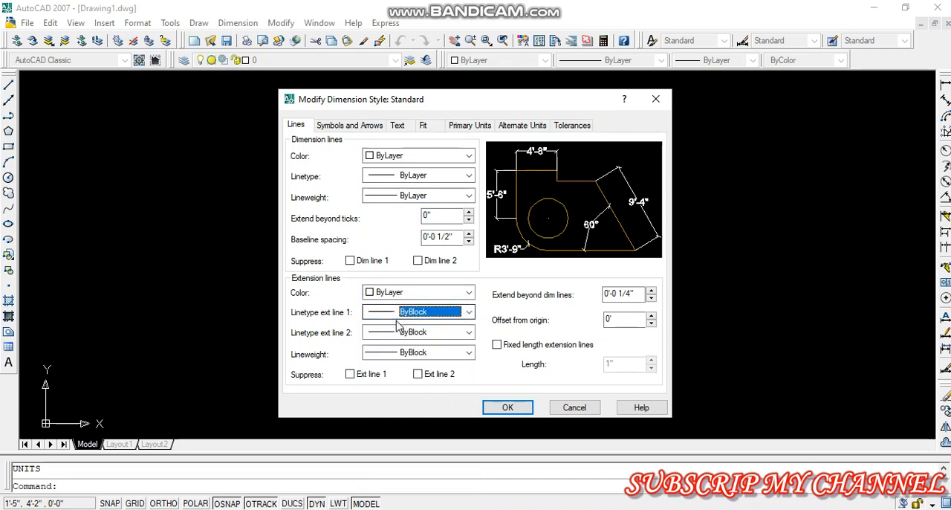
{"action": "left_click", "coordinate": [398, 315]}
{"action": "left_click", "coordinate": [398, 327]}
{"action": "left_click", "coordinate": [402, 334]}
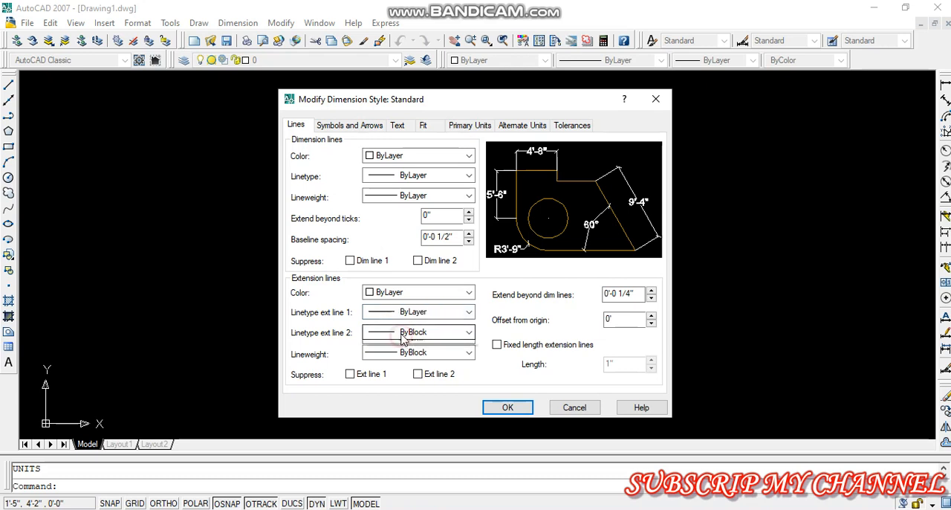
{"action": "left_click", "coordinate": [402, 342]}
{"action": "left_click", "coordinate": [402, 334]}
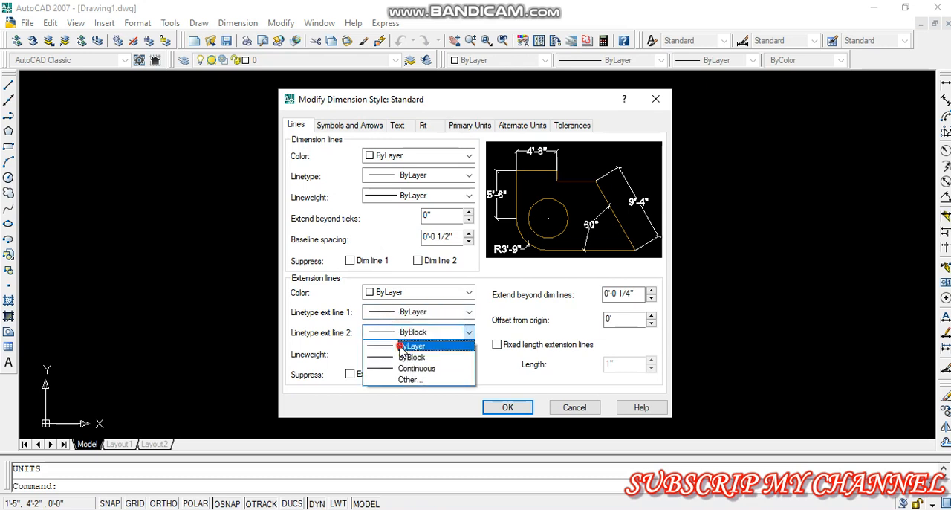
{"action": "left_click", "coordinate": [404, 343]}
{"action": "left_click", "coordinate": [394, 352]}
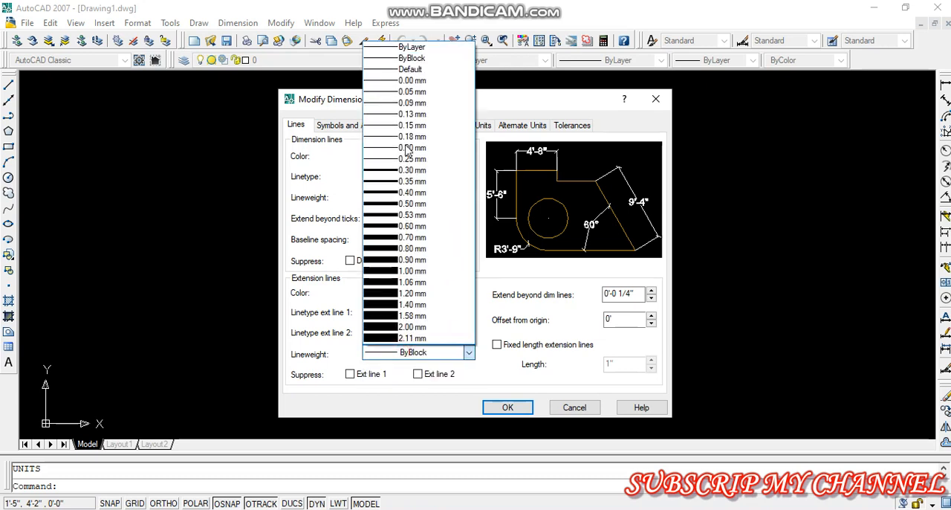
{"action": "left_click", "coordinate": [405, 47]}
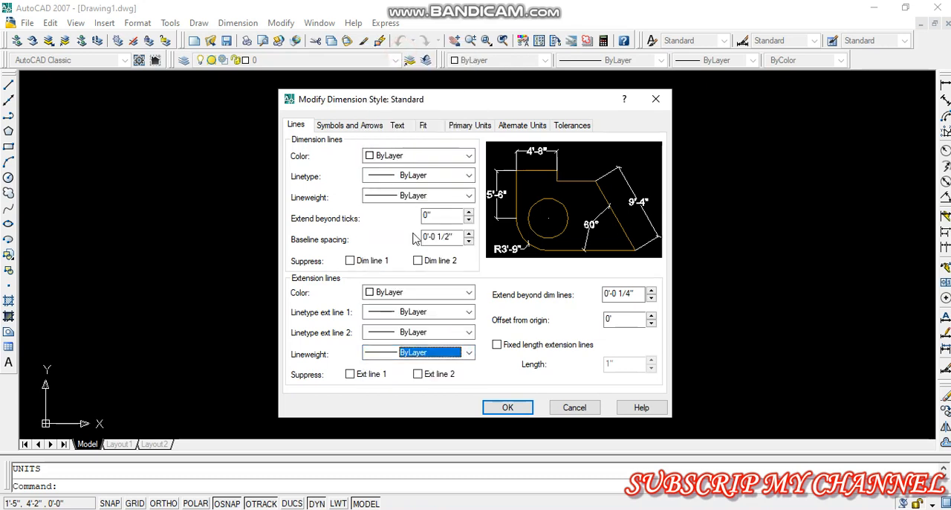
Accept the dimension style changes, make Standard the current style and close the Dimension Style Manager
{"action": "left_click", "coordinate": [507, 407]}
{"action": "left_click", "coordinate": [613, 188]}
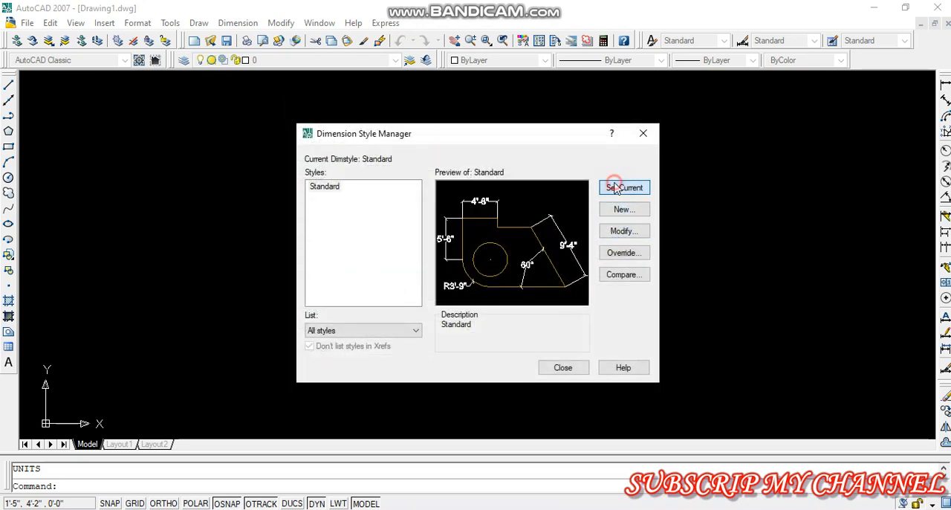
{"action": "left_click", "coordinate": [563, 368]}
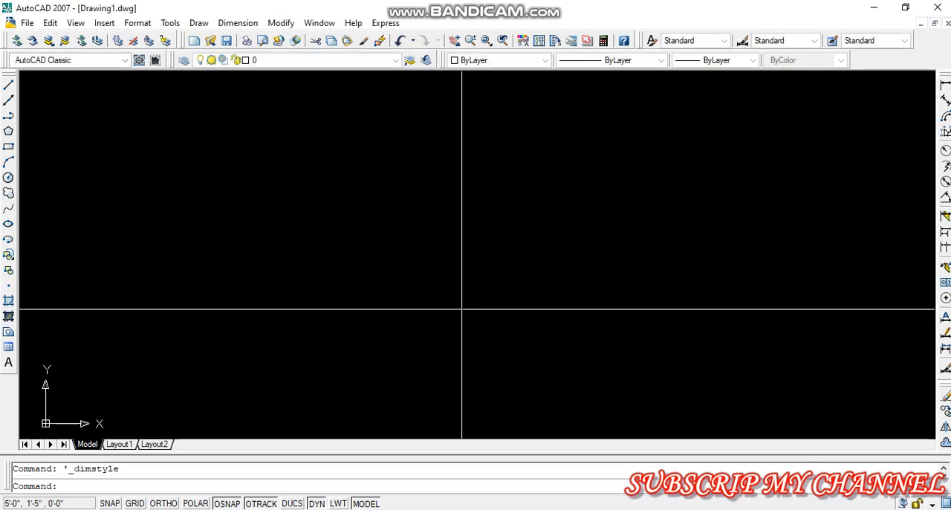
Set the drawing limits with the lower left corner at 0'-0",0'-0" and the upper right corner at 1000',1000'
{"action": "left_click", "coordinate": [143, 23]}
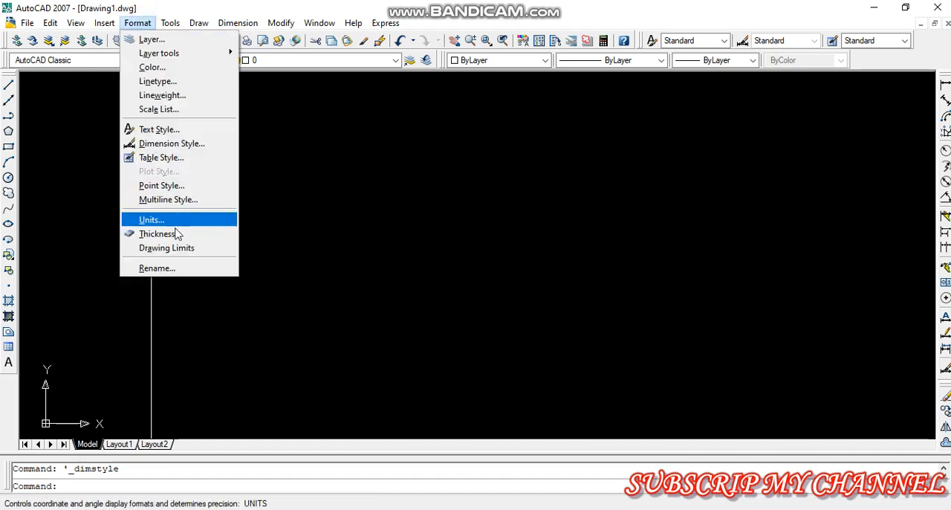
{"action": "left_click", "coordinate": [176, 253]}
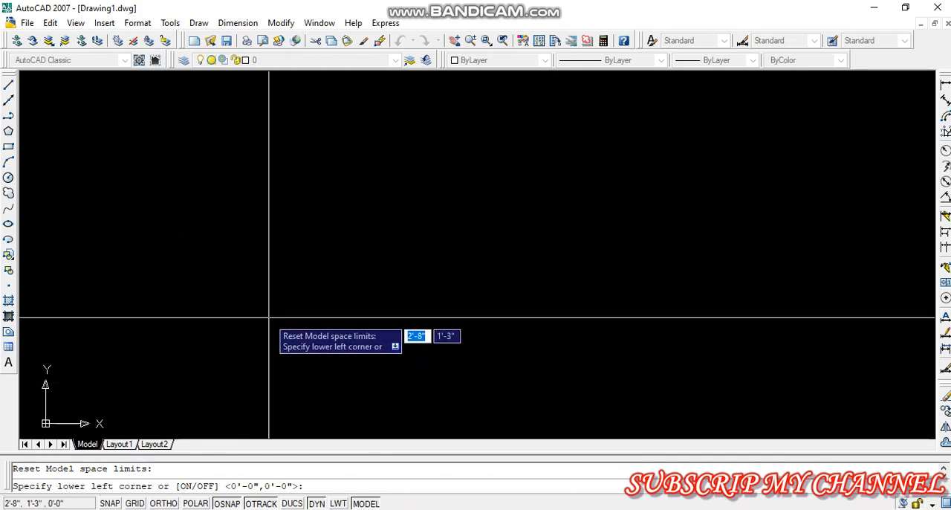
{"action": "key", "text": "Return"}
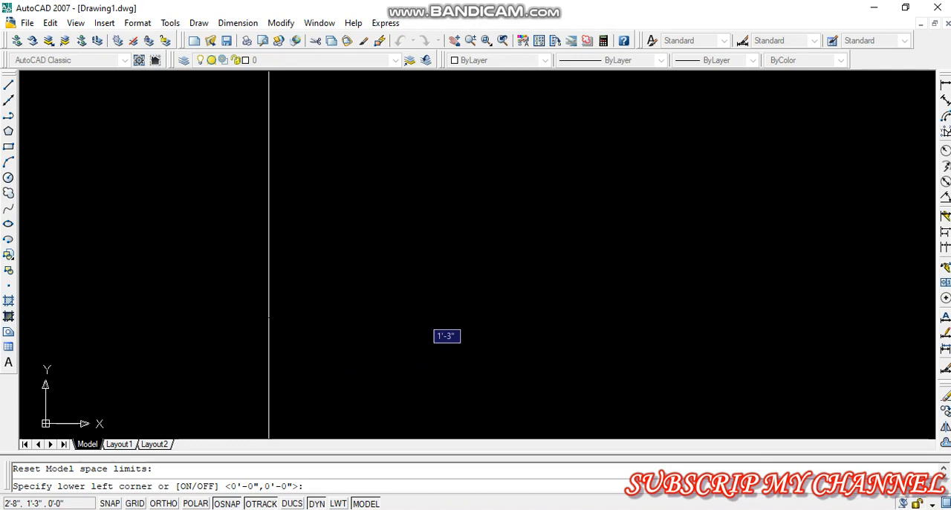
{"action": "type", "text": "1000'"}
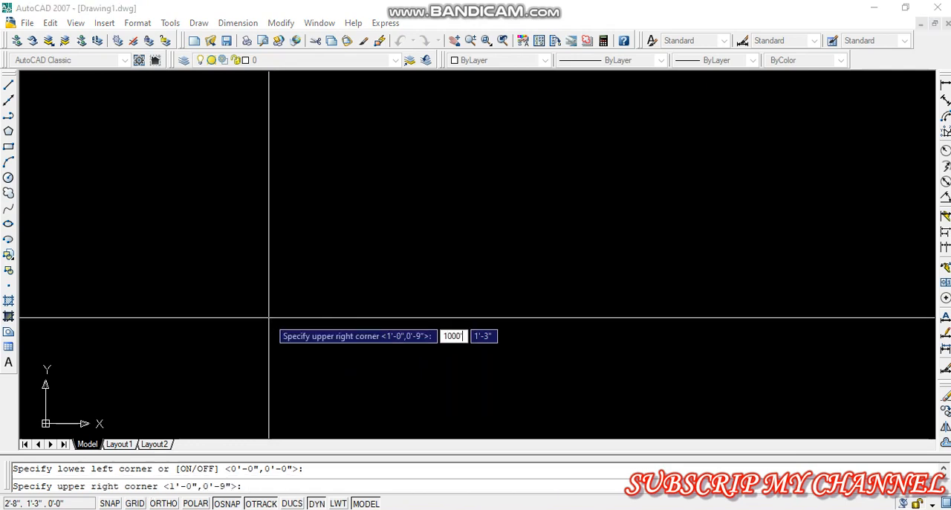
{"action": "key", "text": "Tab"}
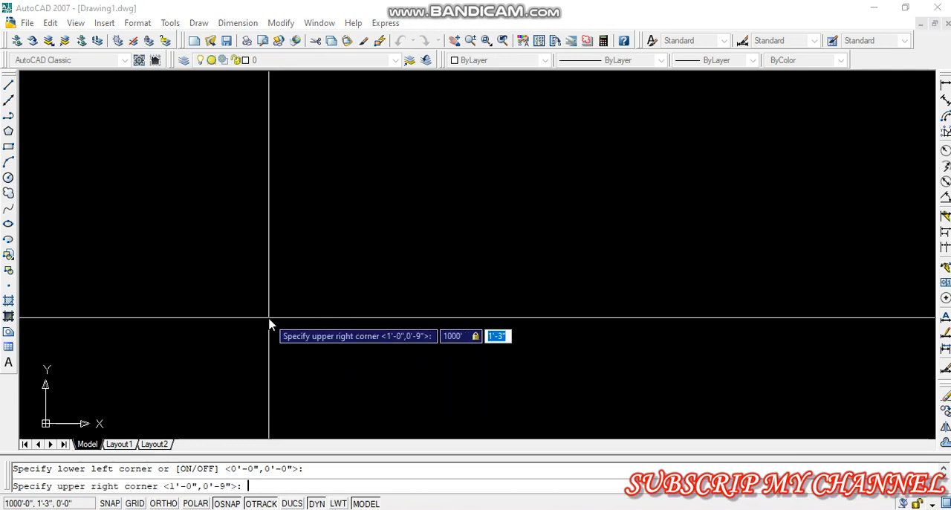
{"action": "type", "text": "1000"}
{"action": "key", "text": "Return"}
Zoom to All so that the view covers the complete drawing limits
{"action": "type", "text": "z"}
{"action": "key", "text": "Return"}
{"action": "type", "text": "a"}
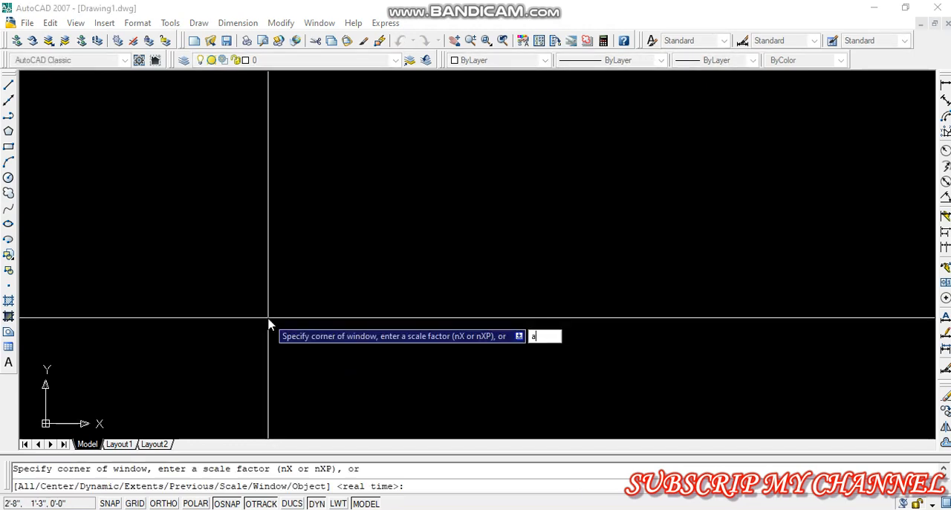
{"action": "key", "text": "Return"}
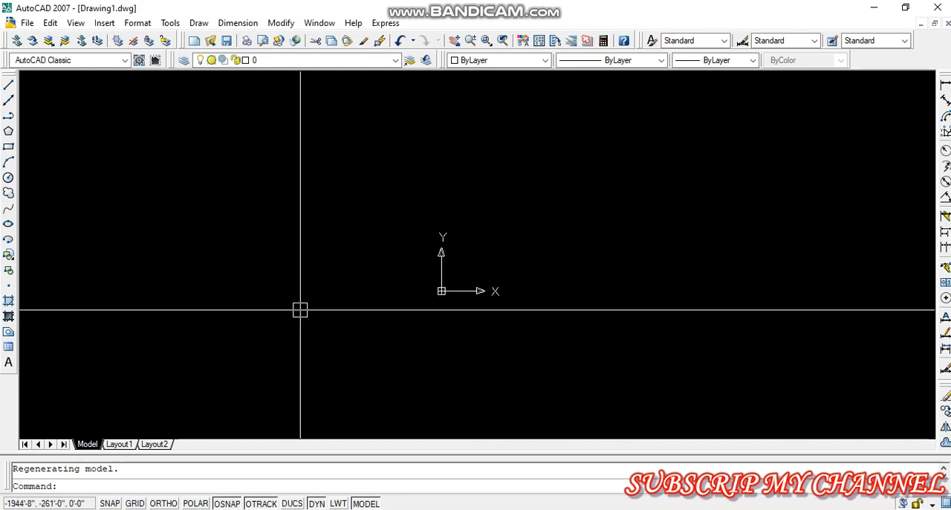
Turn off the UCS icon's display at the origin
{"action": "scroll", "coordinate": [300, 309], "scroll_direction": "up", "scroll_amount": 4}
{"action": "scroll", "coordinate": [788, 257], "scroll_direction": "up", "scroll_amount": 10}
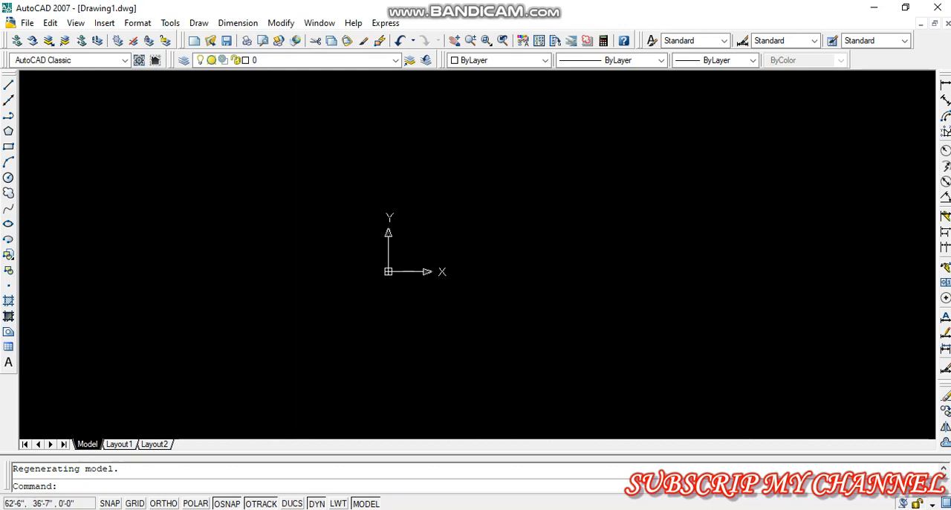
{"action": "left_click", "coordinate": [76, 23]}
{"action": "mouse_move", "coordinate": [123, 323]}
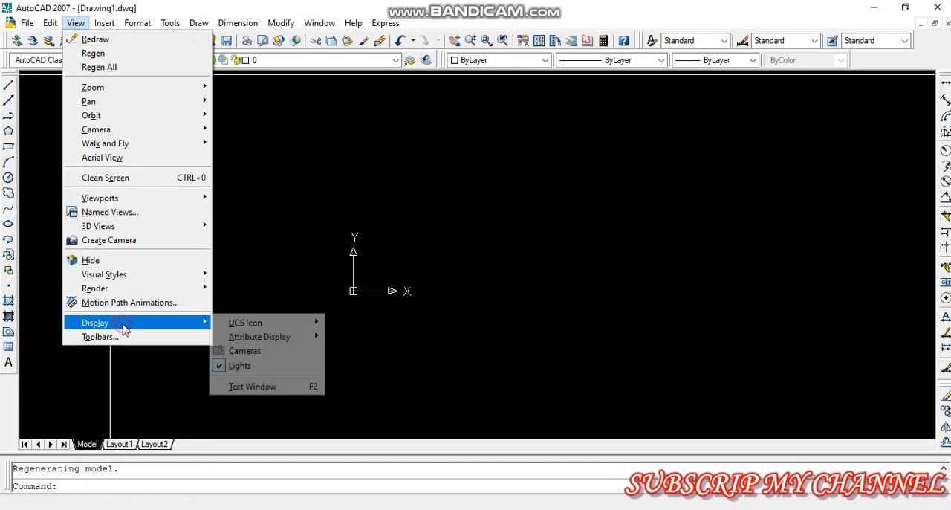
{"action": "mouse_move", "coordinate": [233, 325]}
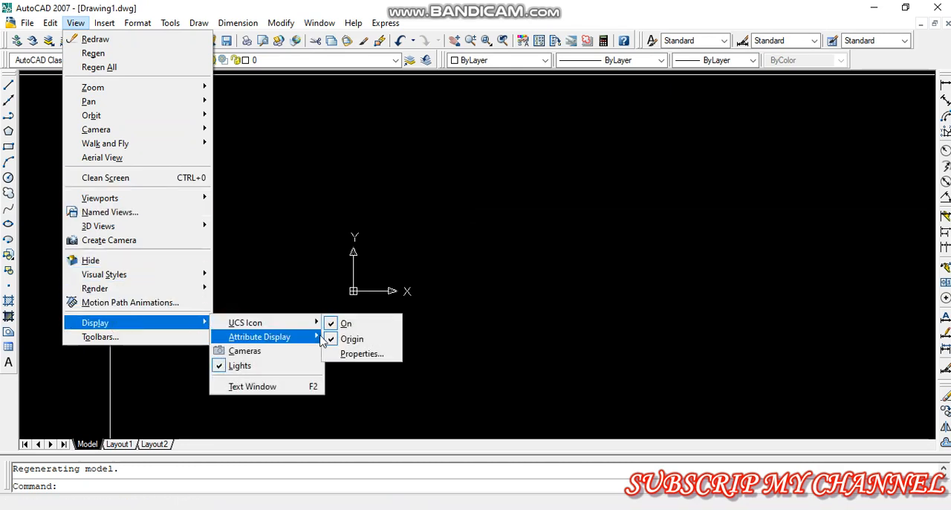
{"action": "left_click", "coordinate": [350, 339]}
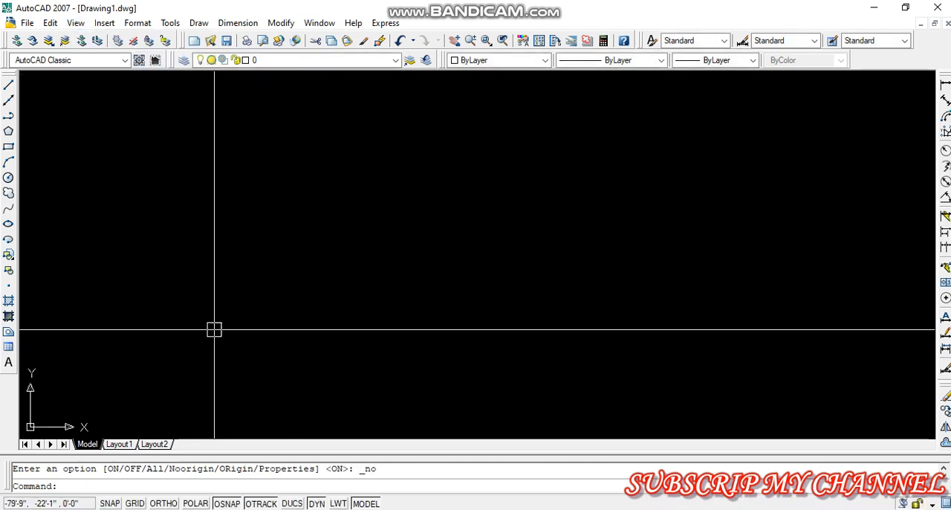
Turn on Ortho and sketch three connected lines: a long horizontal, a short vertical going down and a short horizontal
{"action": "type", "text": "l"}
{"action": "key", "text": "Return"}
{"action": "left_click", "coordinate": [343, 269]}
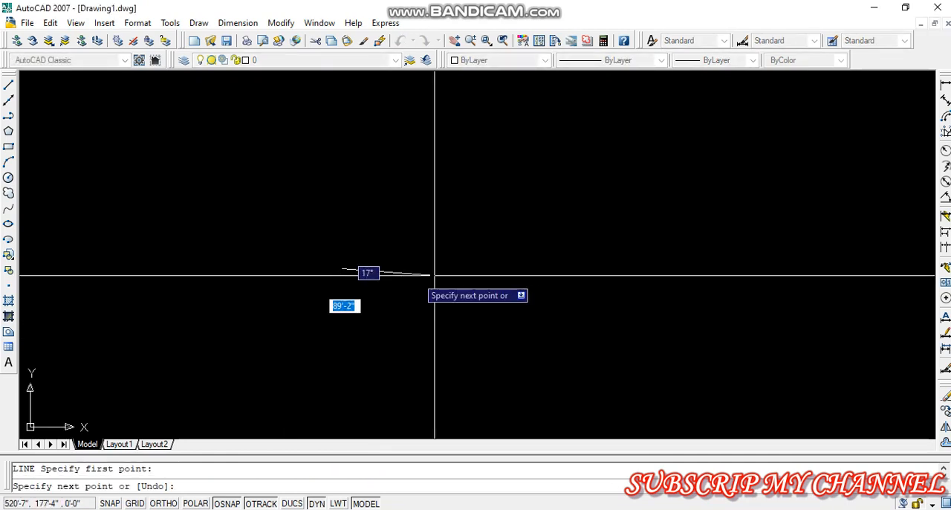
{"action": "key", "text": "F8"}
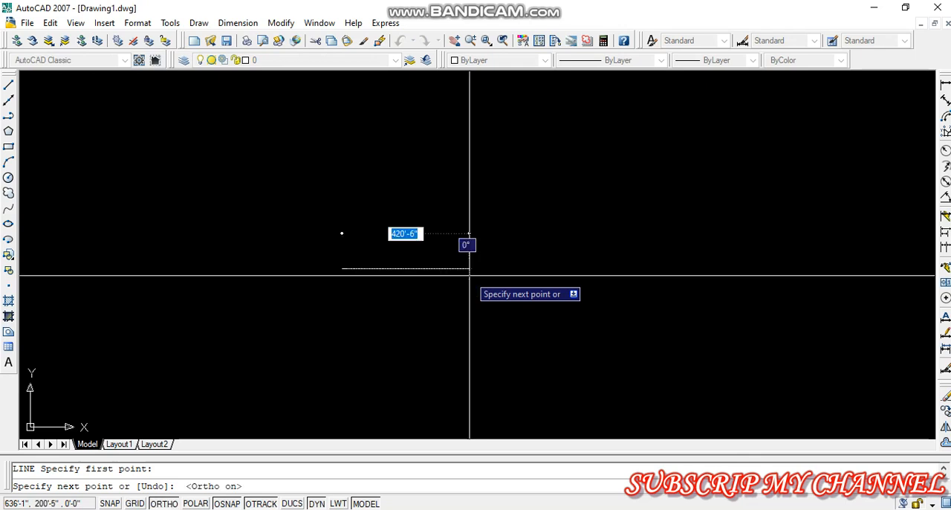
{"action": "left_click", "coordinate": [519, 310]}
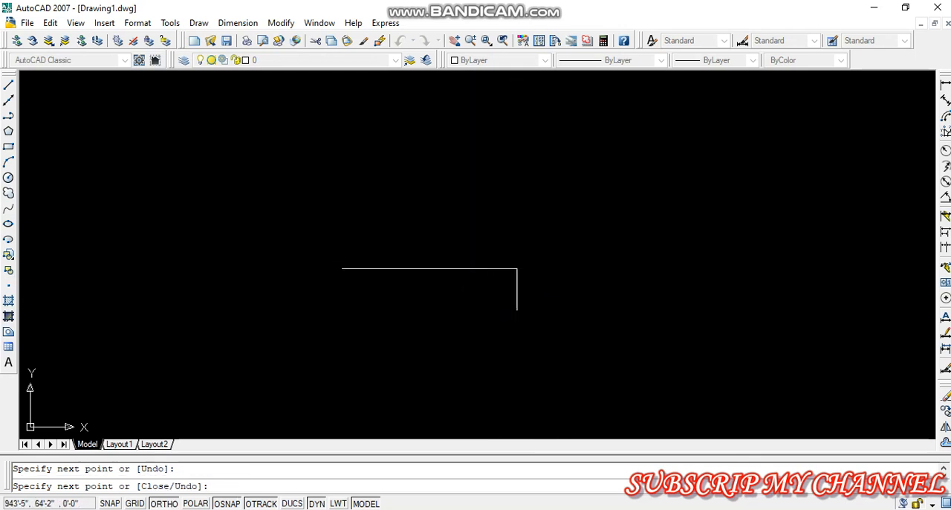
{"action": "left_click", "coordinate": [563, 310]}
{"action": "key", "text": "Escape"}
Erase the long horizontal line and the vertical line with a crossing selection, leaving the short horizontal segment
{"action": "left_click", "coordinate": [547, 261]}
{"action": "left_click", "coordinate": [488, 307]}
{"action": "key", "text": "Delete"}
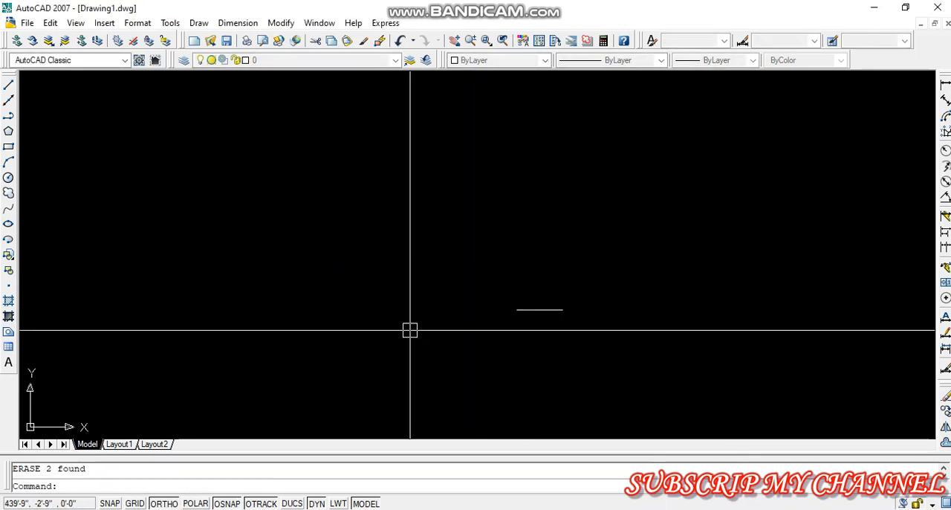
{"action": "key", "text": "Escape"}
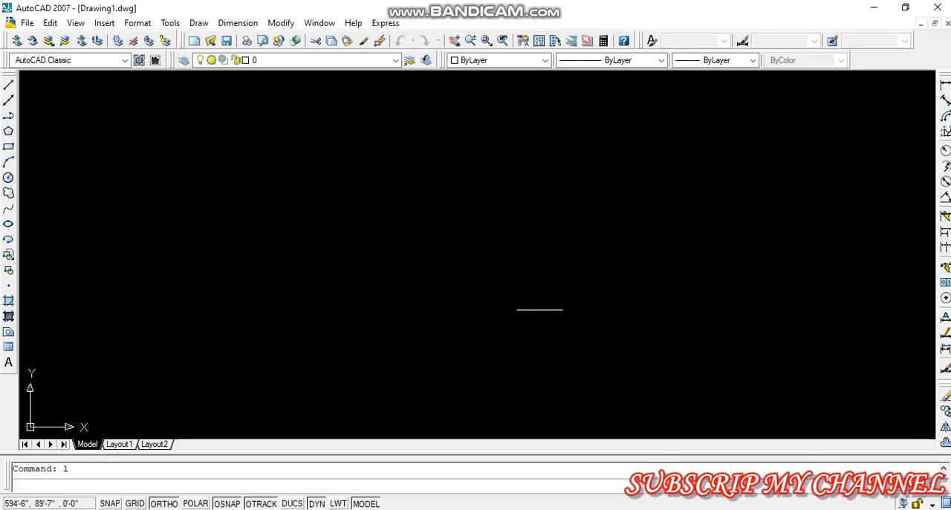
Draw a horizontal line 10' long above and to the left of the remaining short segment
{"action": "left_click", "coordinate": [8, 84]}
{"action": "left_click", "coordinate": [417, 268]}
{"action": "type", "text": "10'"}
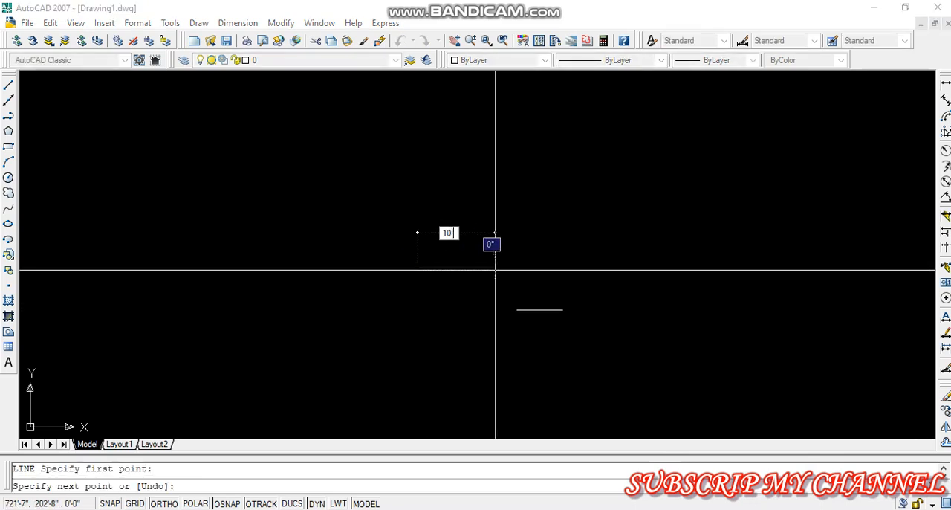
{"action": "key", "text": "Return"}
{"action": "key", "text": "Return"}
Add a linear dimension between the endpoints of the 10' line, placed above it, and inspect its appearance
{"action": "scroll", "coordinate": [426, 272], "scroll_direction": "up", "scroll_amount": 5}
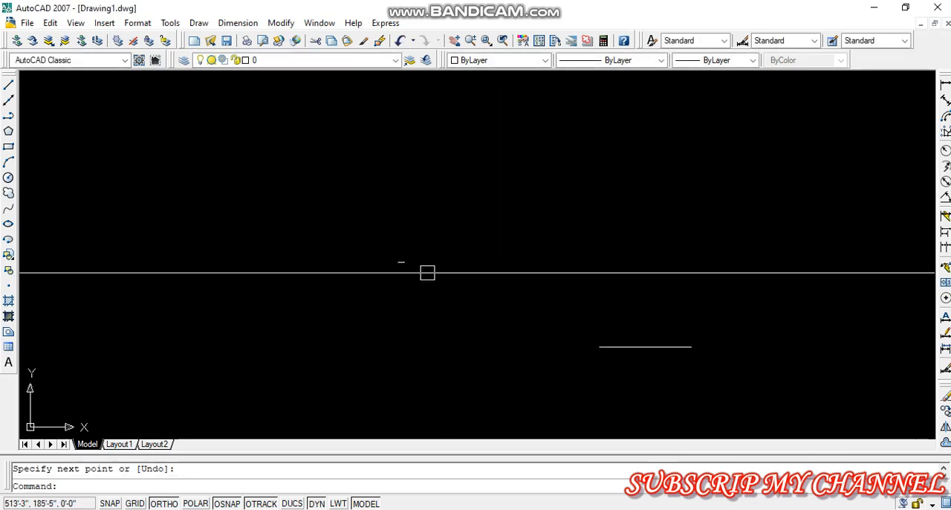
{"action": "scroll", "coordinate": [402, 248], "scroll_direction": "up", "scroll_amount": 5}
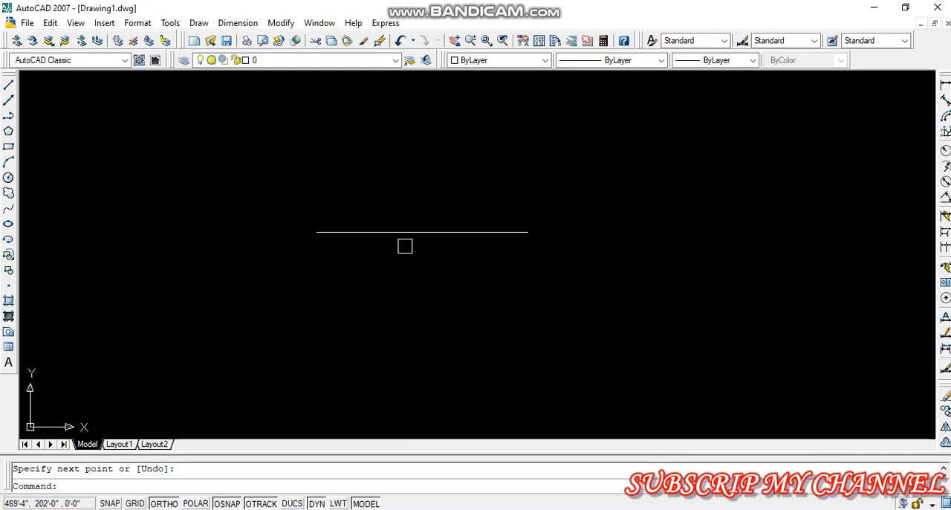
{"action": "left_click", "coordinate": [945, 84]}
{"action": "left_click", "coordinate": [317, 232]}
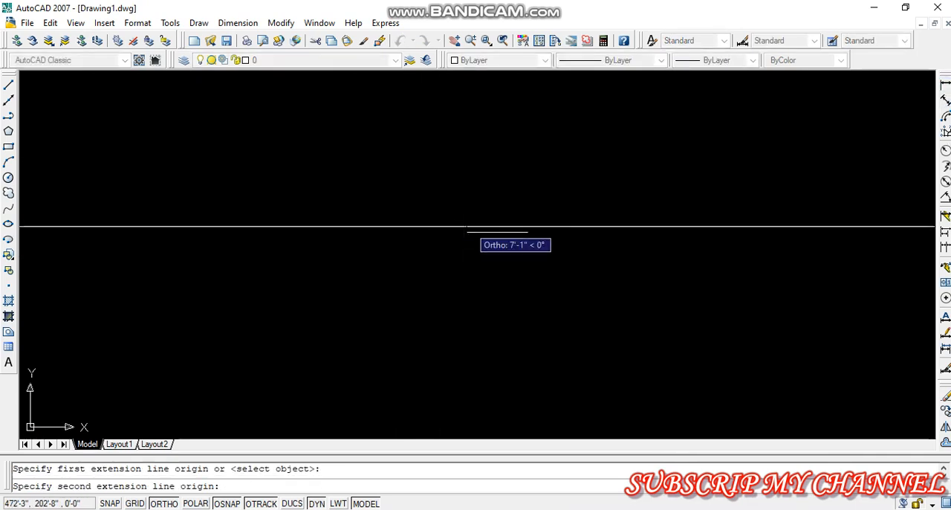
{"action": "left_click", "coordinate": [528, 232]}
{"action": "left_click", "coordinate": [445, 193]}
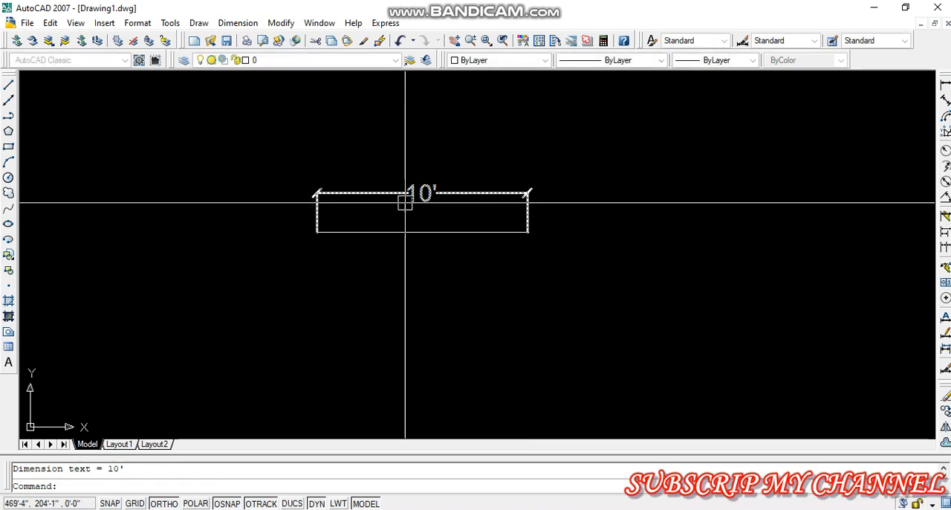
{"action": "scroll", "coordinate": [413, 259], "scroll_direction": "down", "scroll_amount": 3}
{"action": "scroll", "coordinate": [423, 230], "scroll_direction": "up", "scroll_amount": 3}
{"action": "key", "text": "Escape"}
{"action": "scroll", "coordinate": [487, 187], "scroll_direction": "down", "scroll_amount": 1}
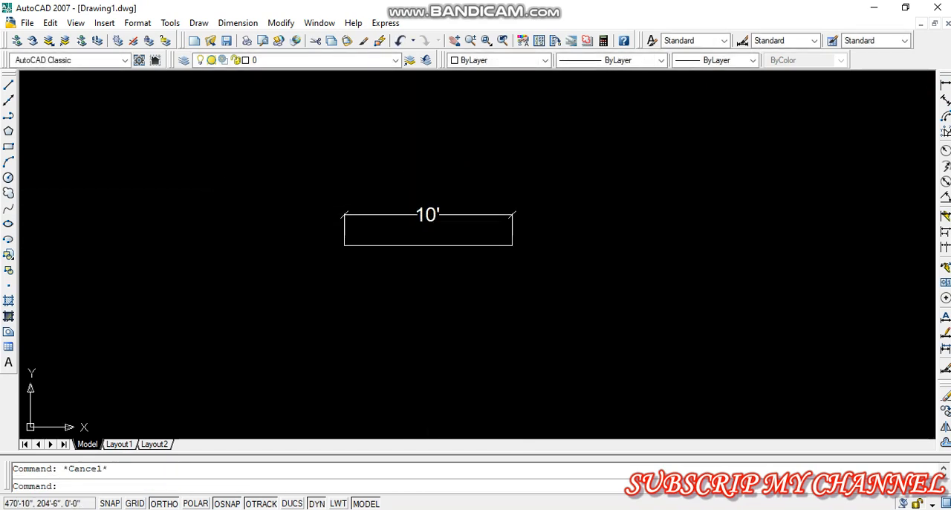
{"action": "scroll", "coordinate": [443, 213], "scroll_direction": "up", "scroll_amount": 2}
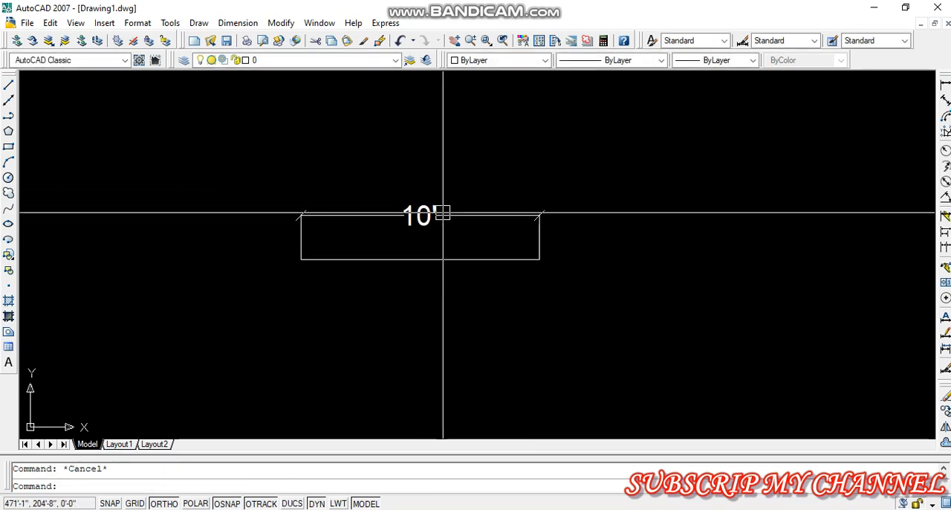